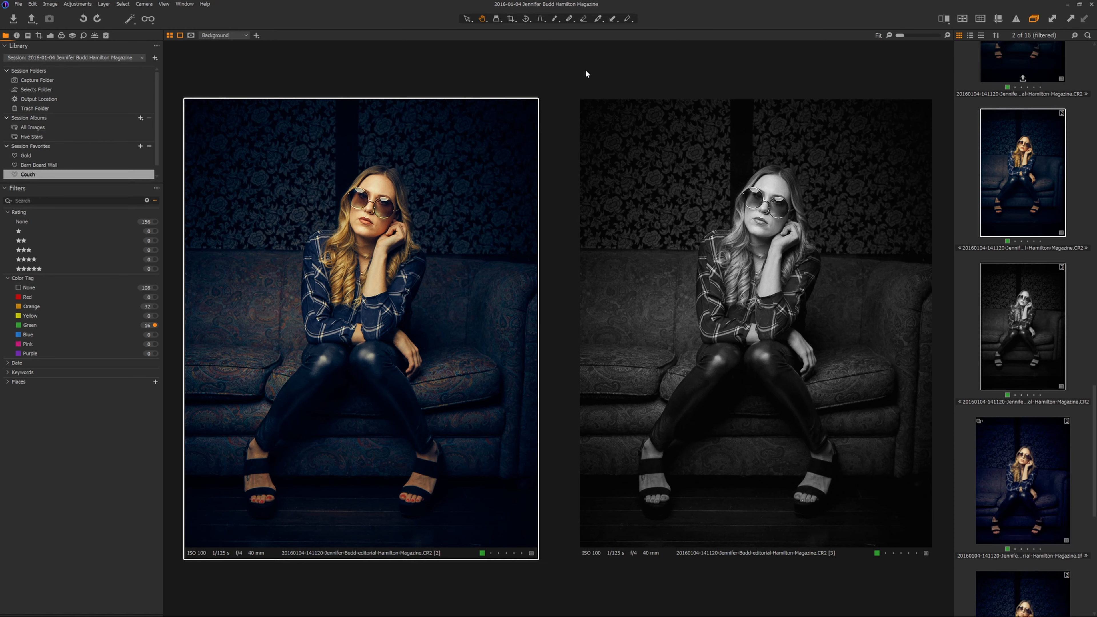
Place the image browser below the viewer and display its thumbnails as a filmstrip
key("ctrl+shift+b")
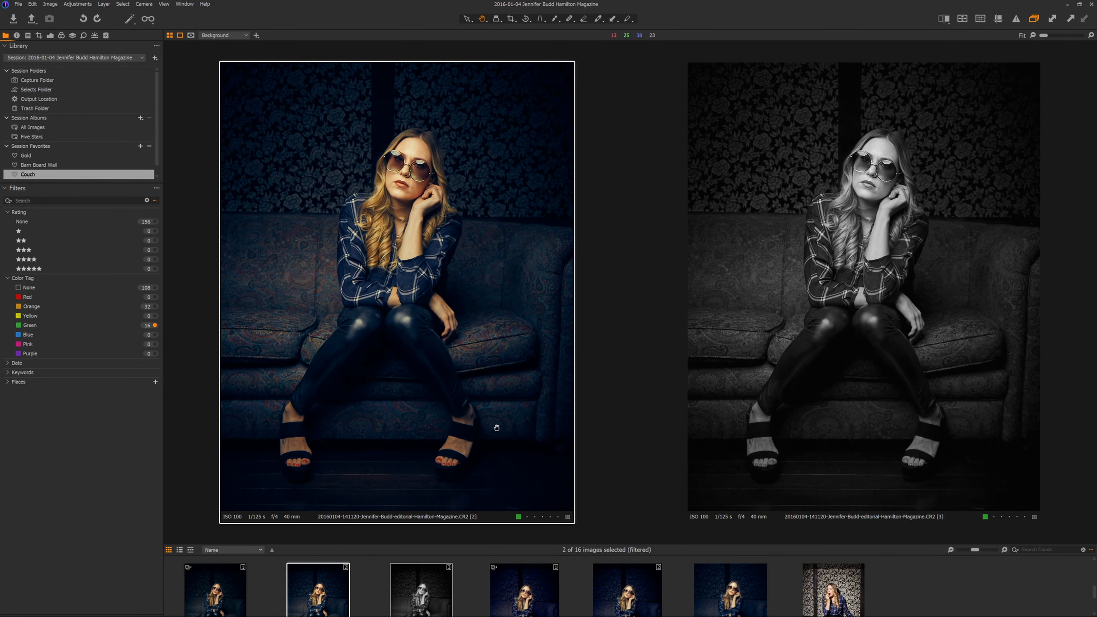
left_click(190, 549)
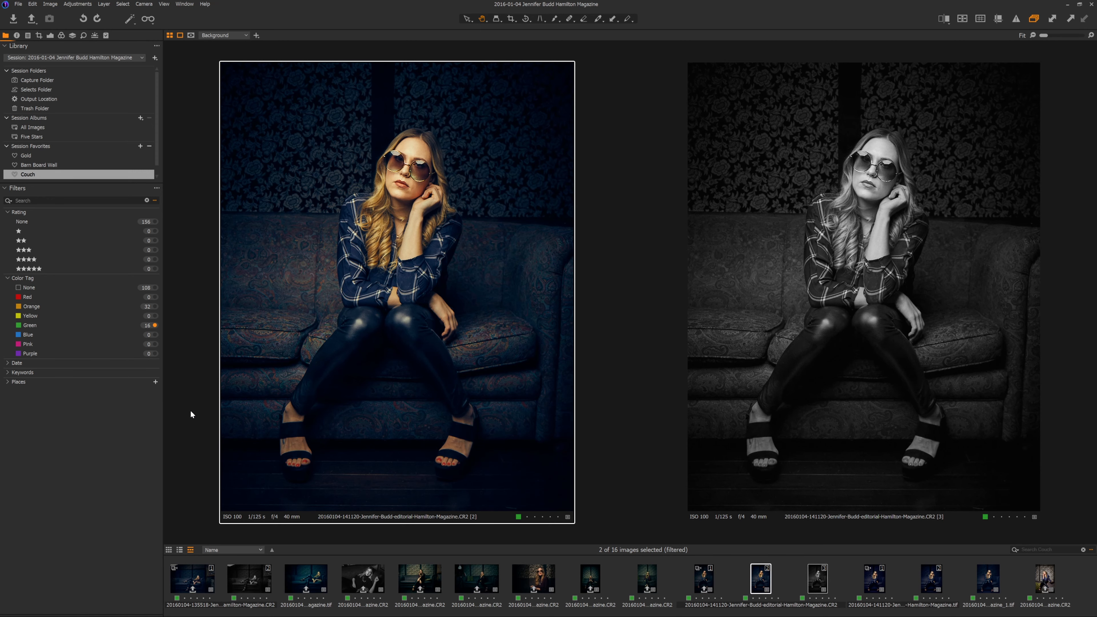
Switch the tools to the opposite side of the viewer and place the browser vertically beside the viewer
key("ctrl+shift+t")
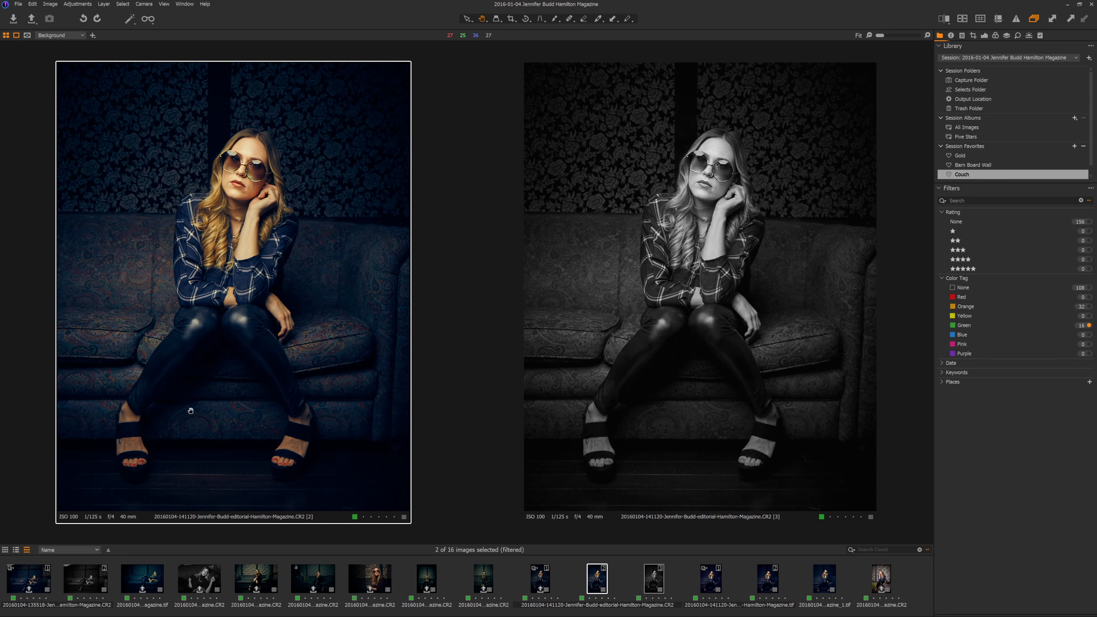
key("ctrl+shift+b")
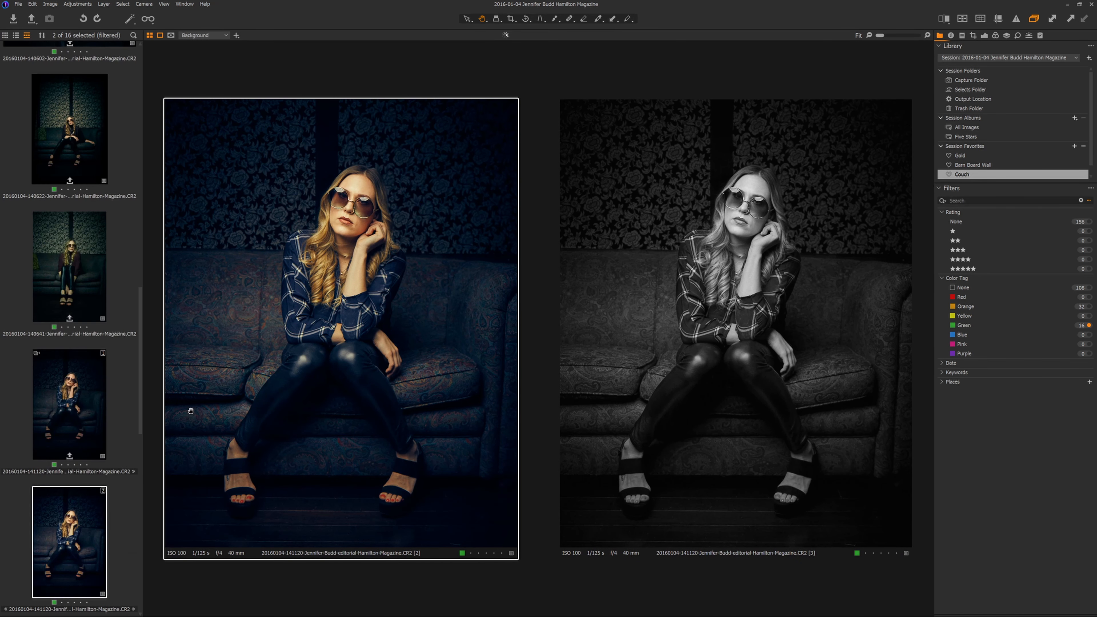
Hide and restore the image viewer, and return the tools to their original side of the workspace
key("ctrl+alt+v")
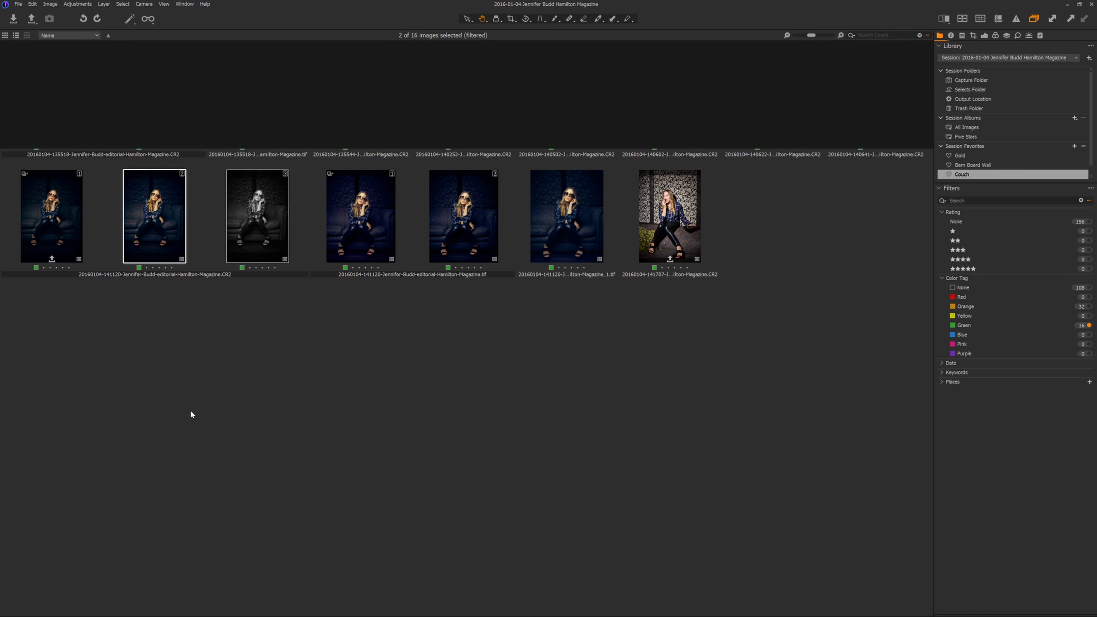
key("ctrl+alt+v")
key("ctrl+alt+t")
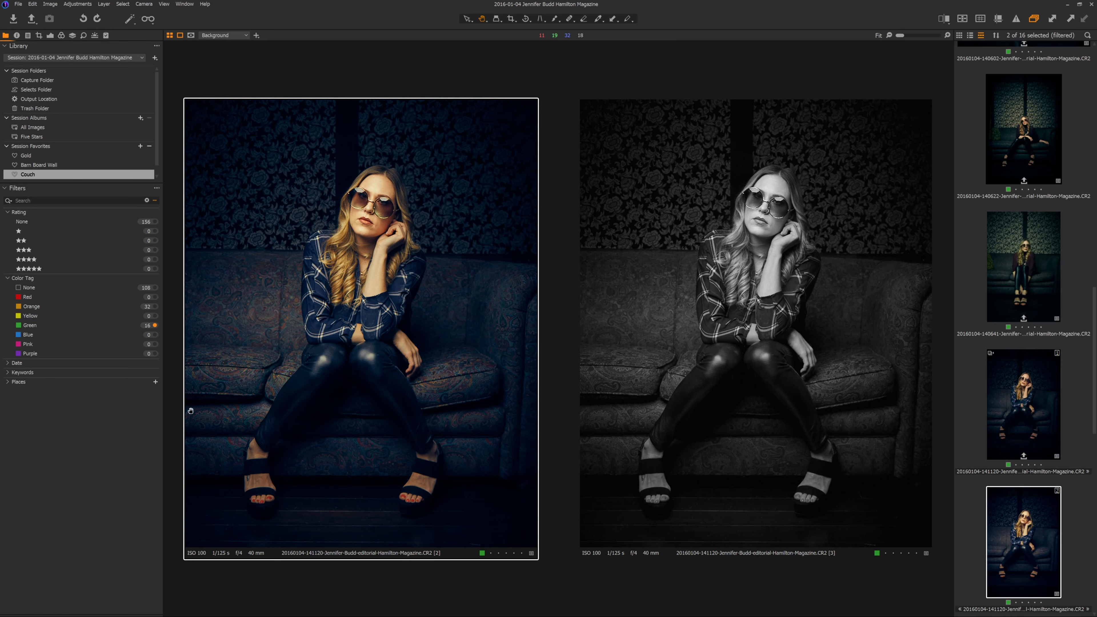
Hide the tools and the browser to enlarge the viewer, and bring both back
key("ctrl+t")
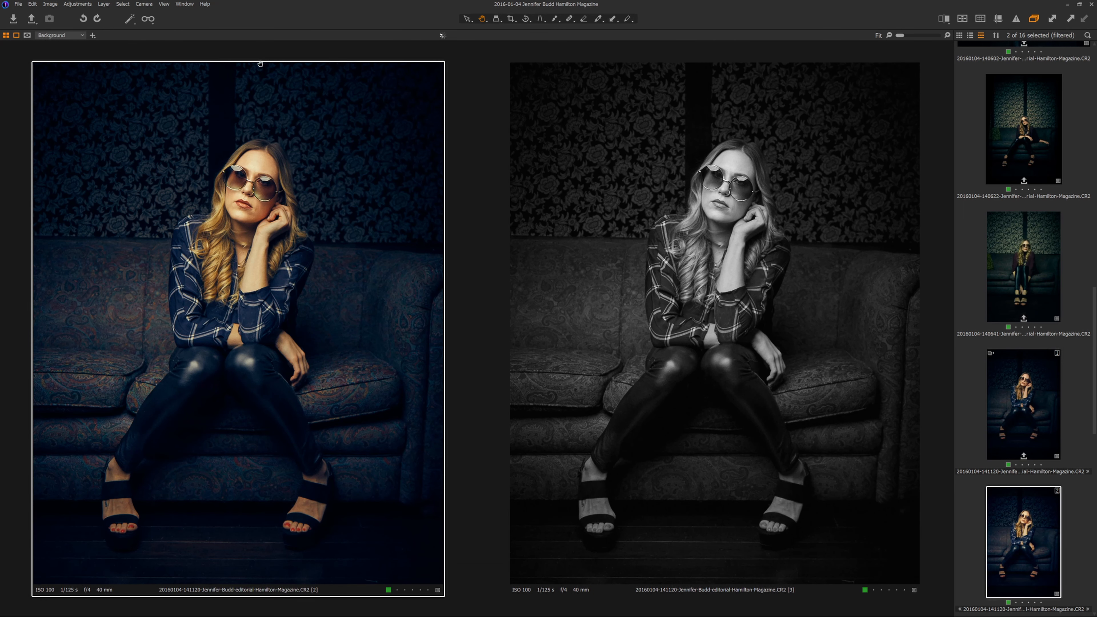
key("ctrl+b")
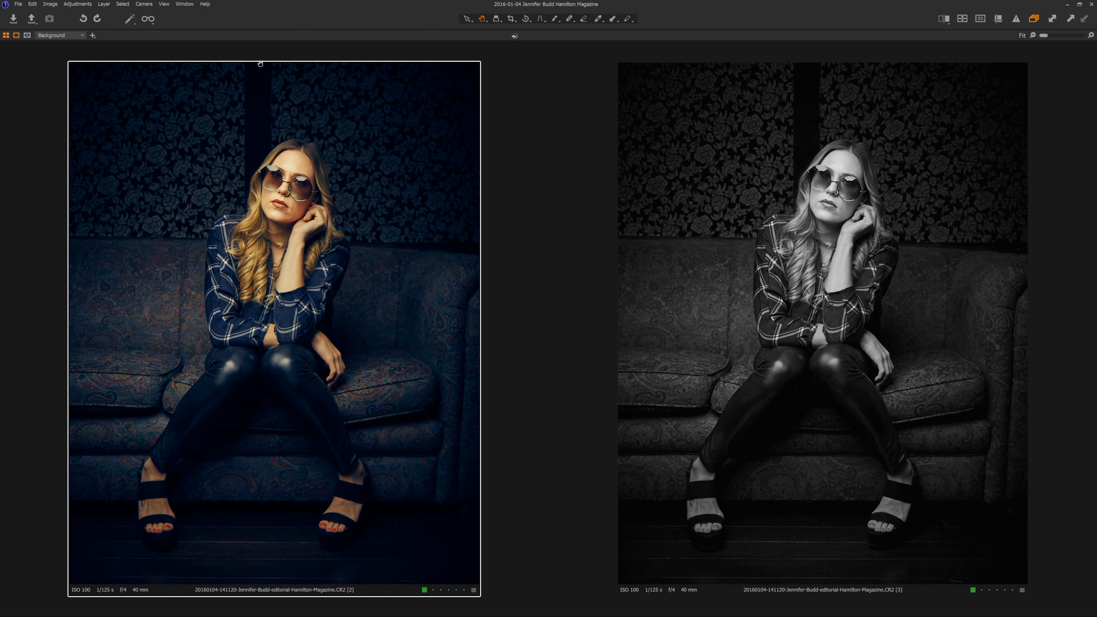
key("ctrl+t")
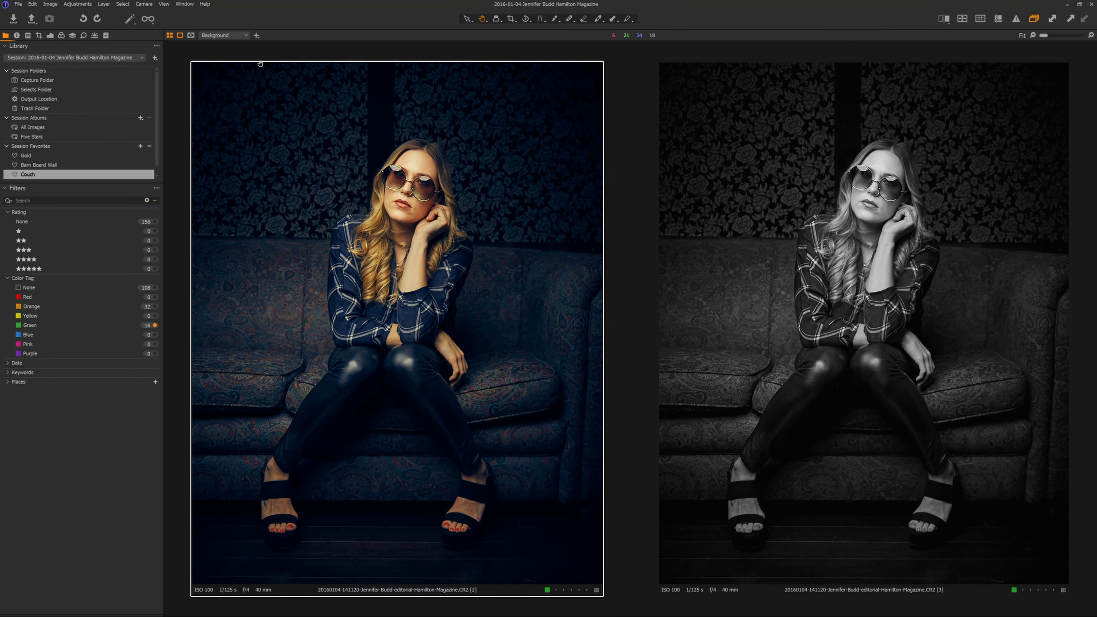
key("ctrl+b")
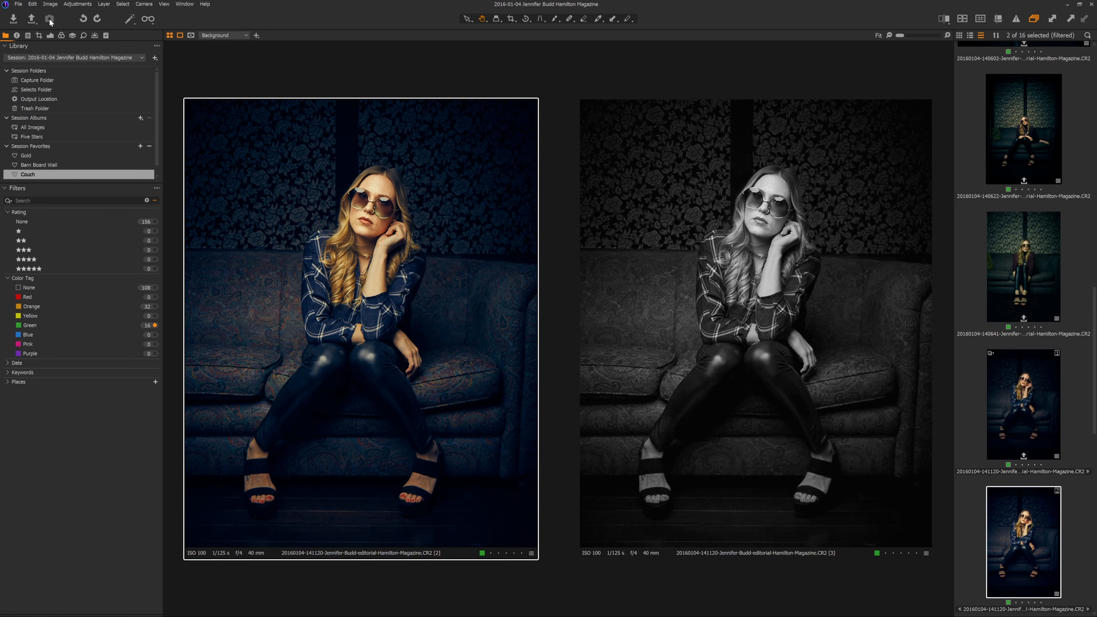
Rotate both selected couch photos in 90-degree turns until they are upright again
left_click(88, 19)
left_click(84, 20)
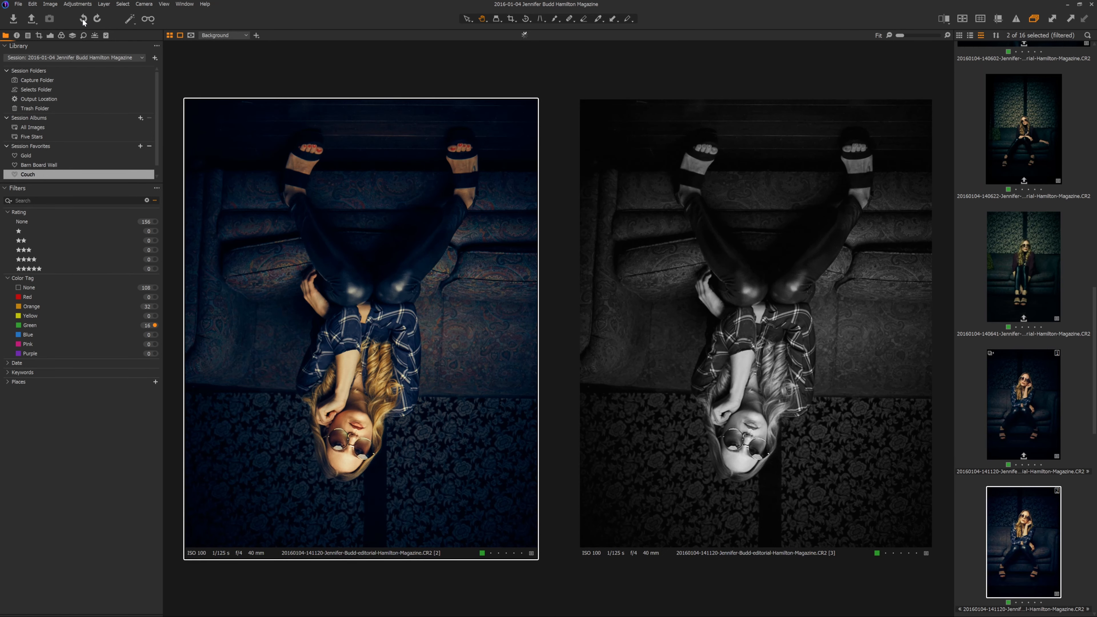
left_click(84, 20)
left_click(84, 20)
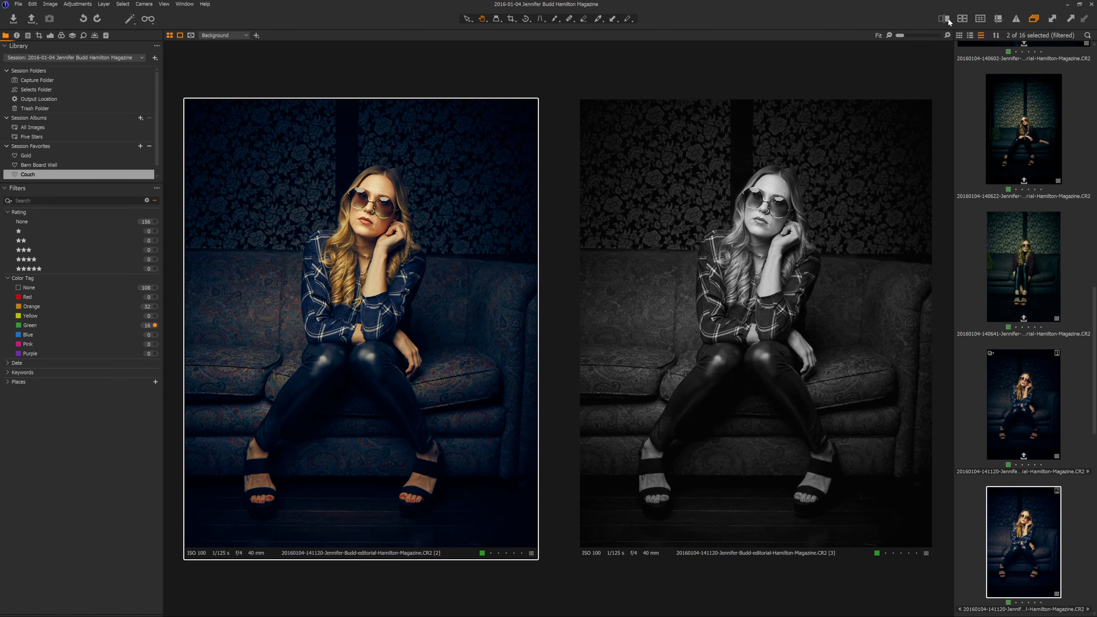
Compare only the colour couch photo before and after its edits with the split view, sweeping the divider across, and turn the comparison off
scroll(1025, 434, "down", 3)
left_click(1029, 371)
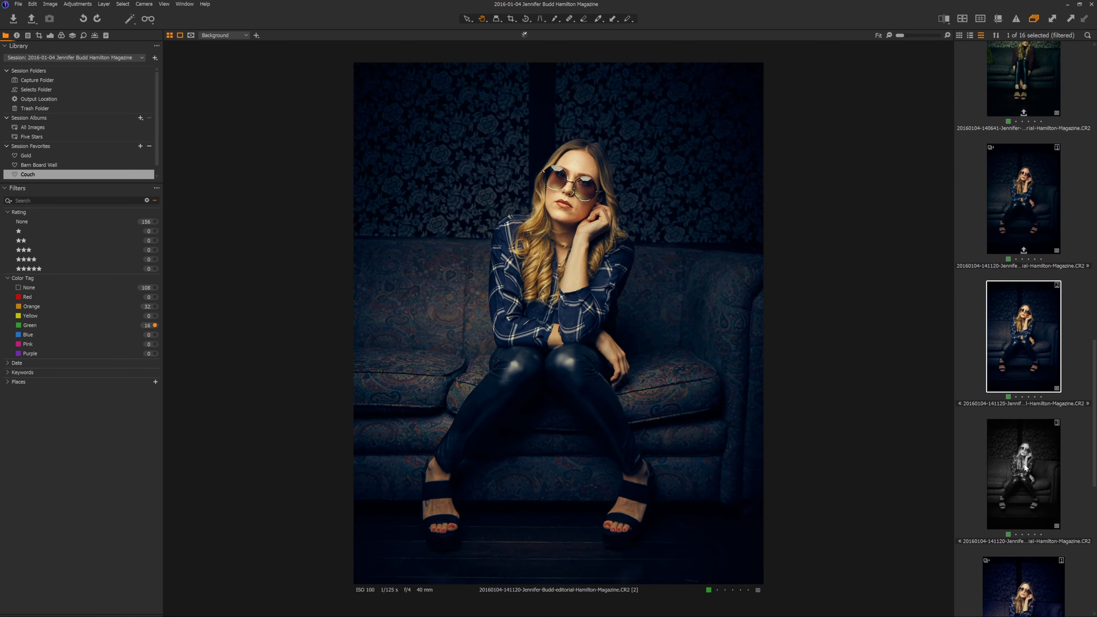
left_click(941, 18)
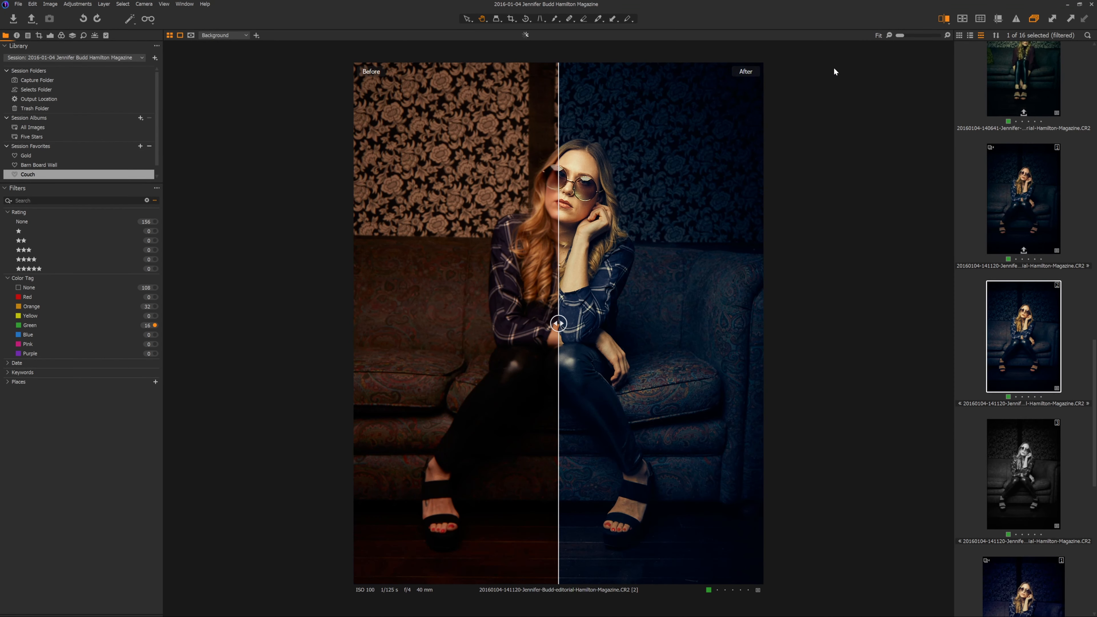
left_click_drag(558, 323, 799, 327)
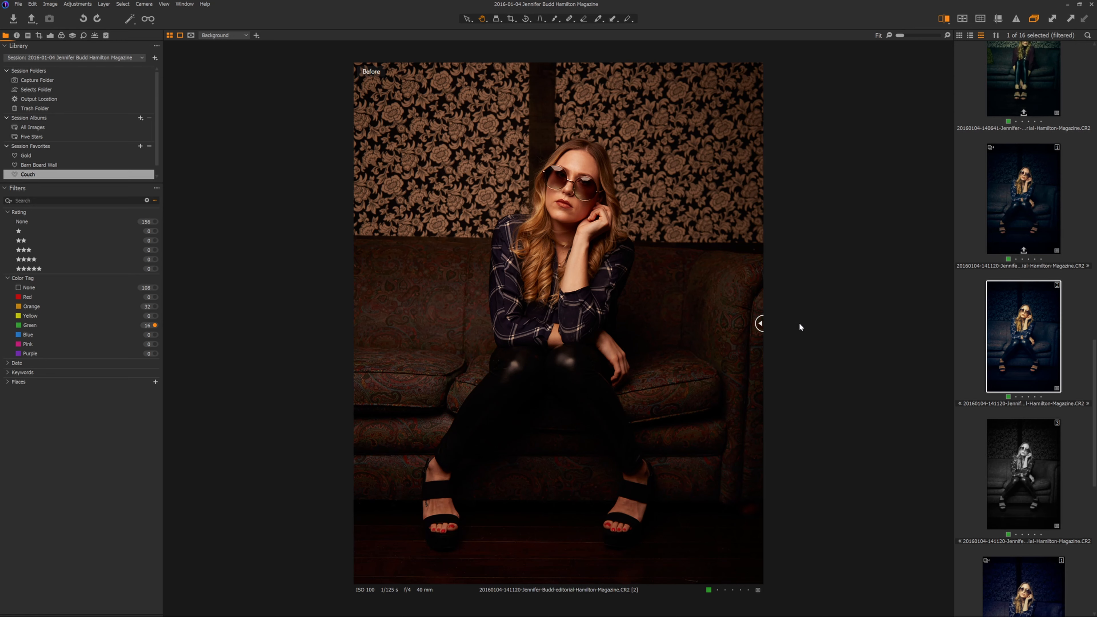
left_click_drag(798, 323, 344, 331)
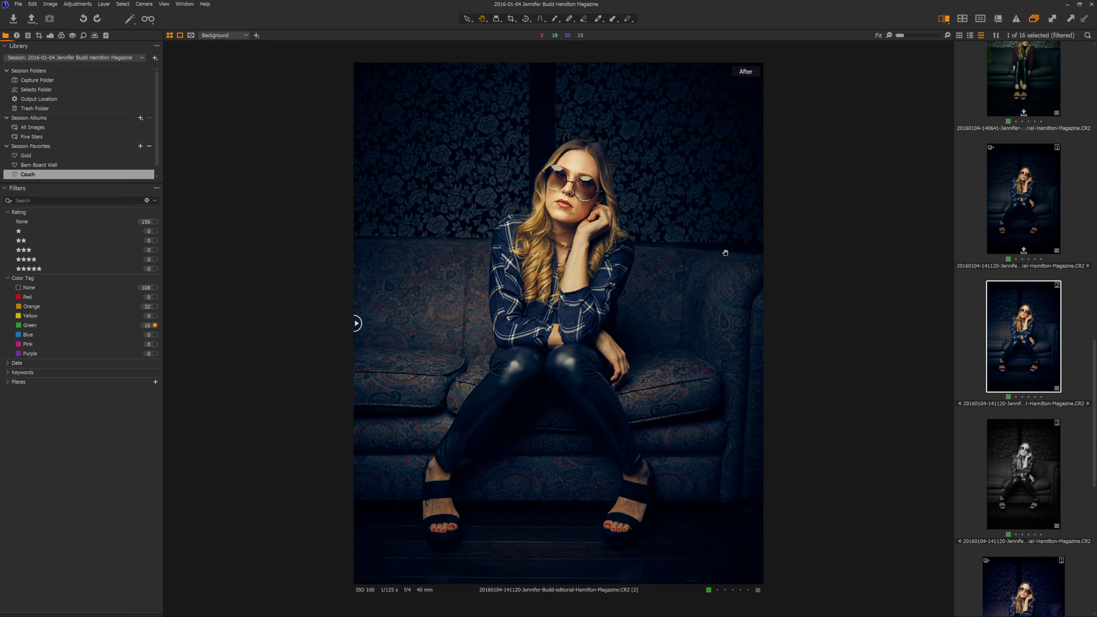
left_click(945, 20)
Check the focus mask and the composition grid over the photo, turning each overlay off after viewing
left_click(965, 21)
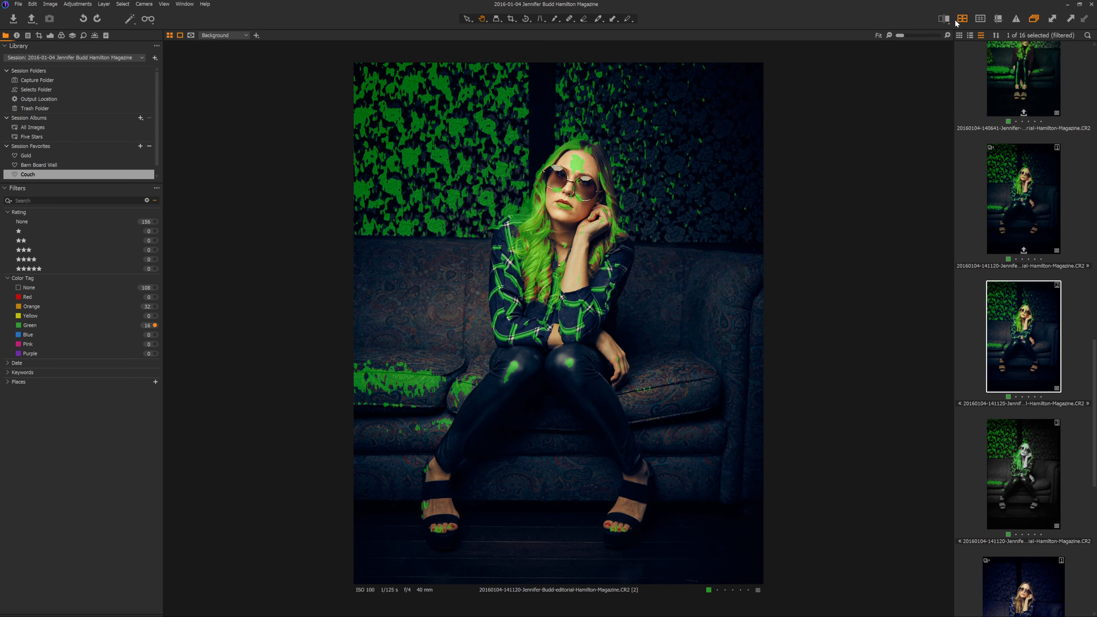
left_click(964, 17)
left_click(982, 18)
left_click(984, 19)
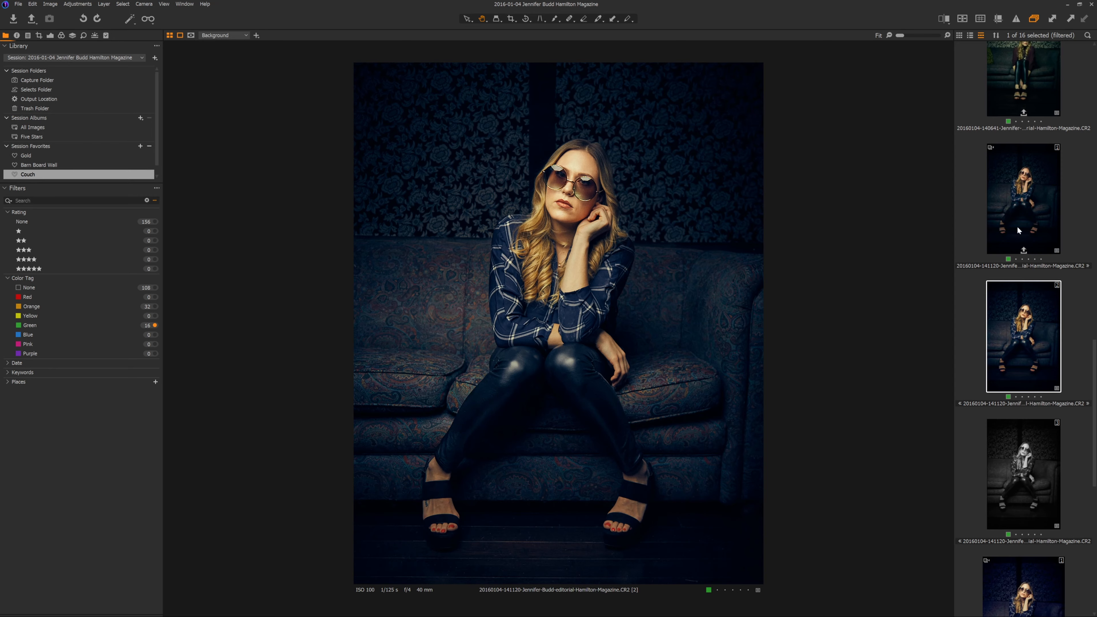
Try to move a couch photo from the browser into the session's Capture Folder
left_click_drag(1018, 230, 40, 84)
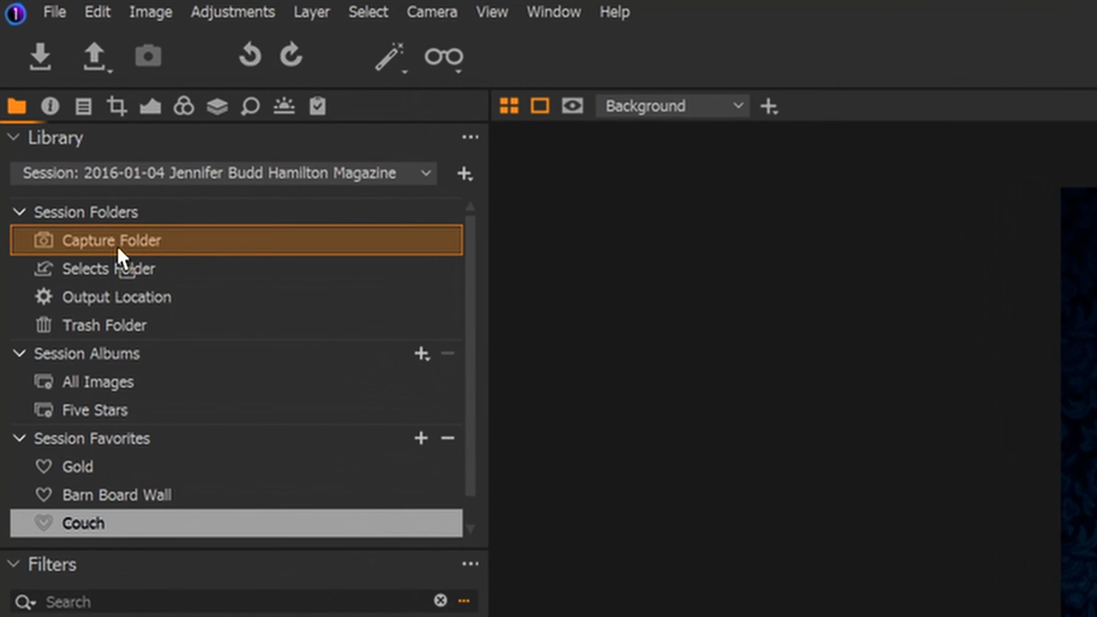
left_click_drag(118, 254, 632, 581)
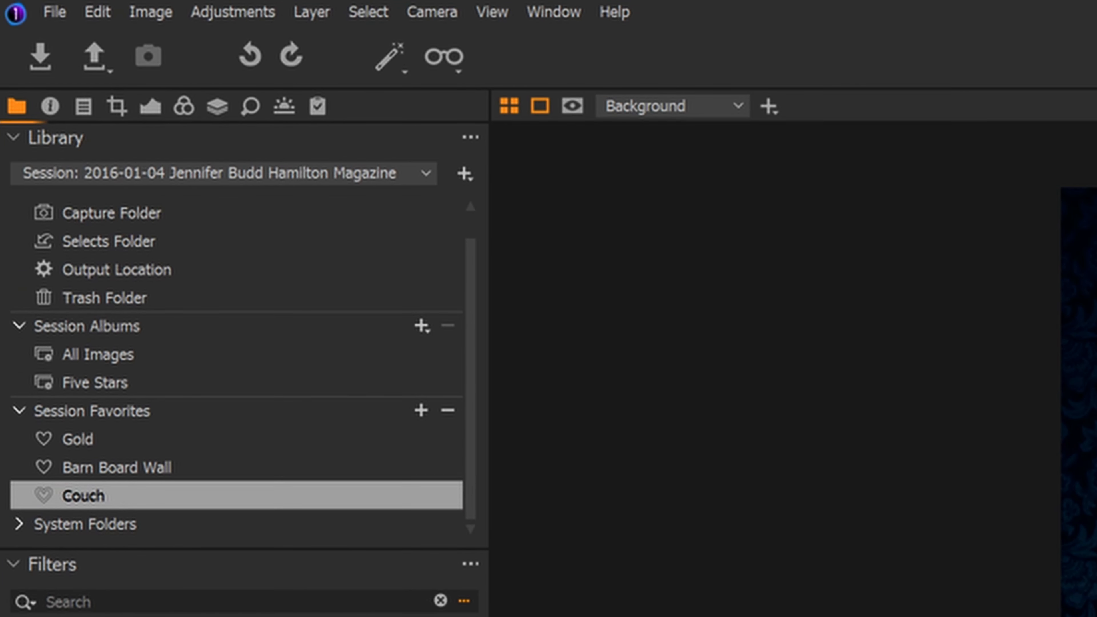
scroll(227, 458, "up", 1)
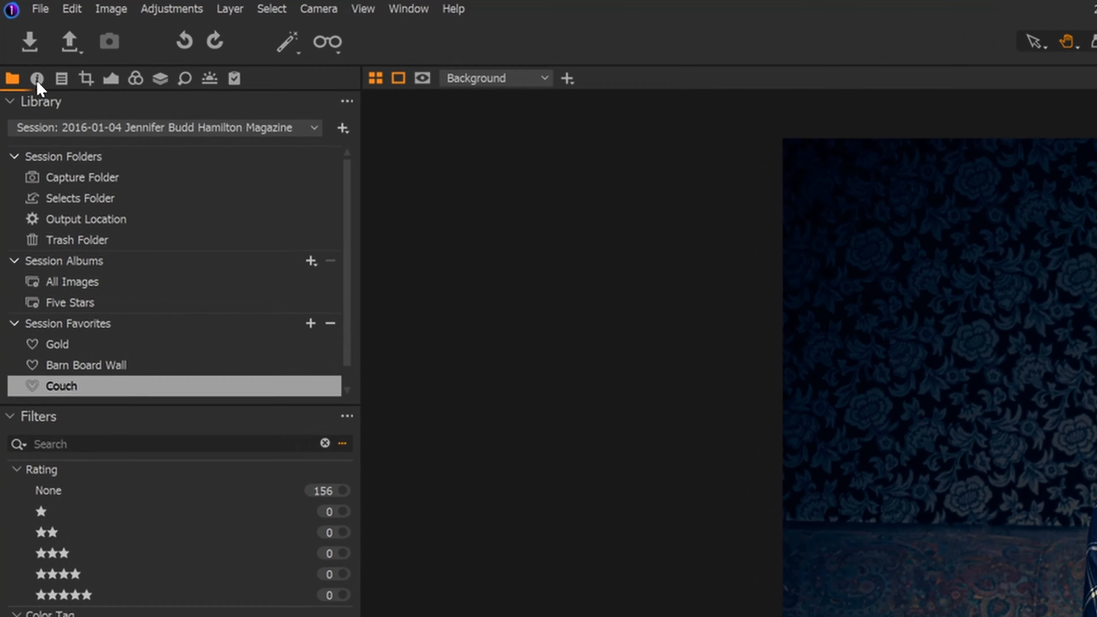
Examine the couch photo's keywords and its metadata, including the IPTC image and status fields
left_click(26, 58)
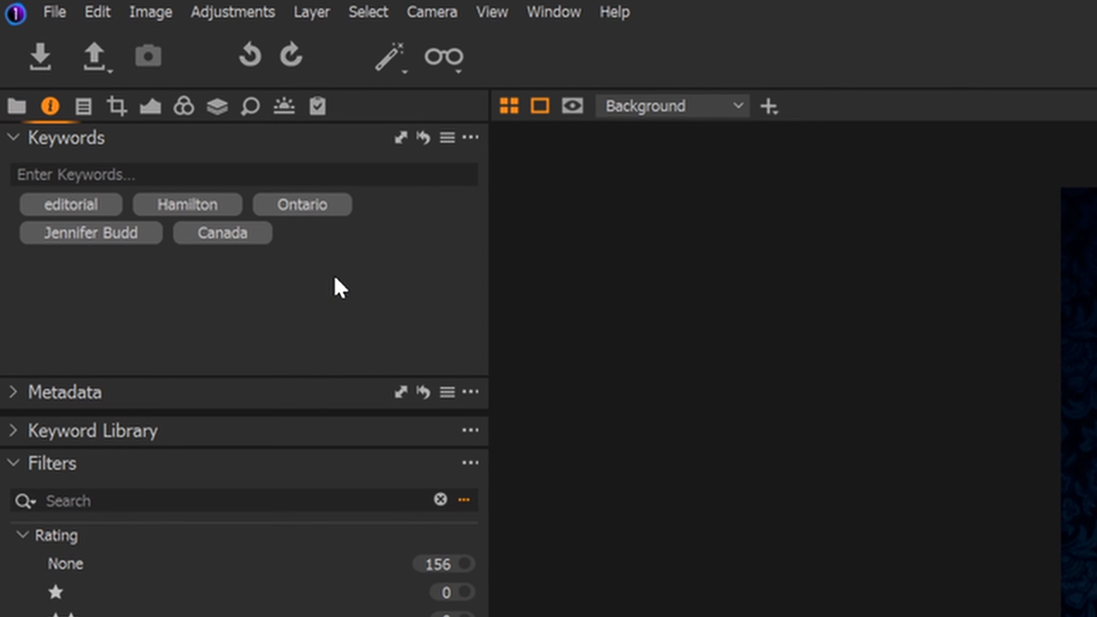
mouse_move(215, 241)
left_click(13, 392)
scroll(422, 228, "down", 5)
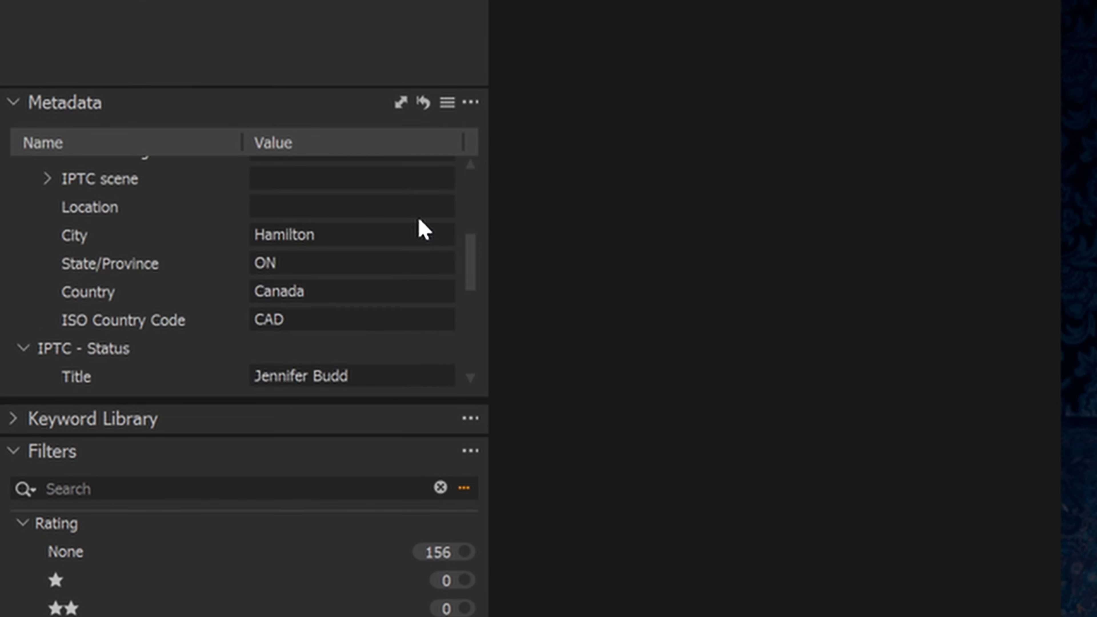
scroll(419, 228, "down", 2)
scroll(419, 228, "up", 10)
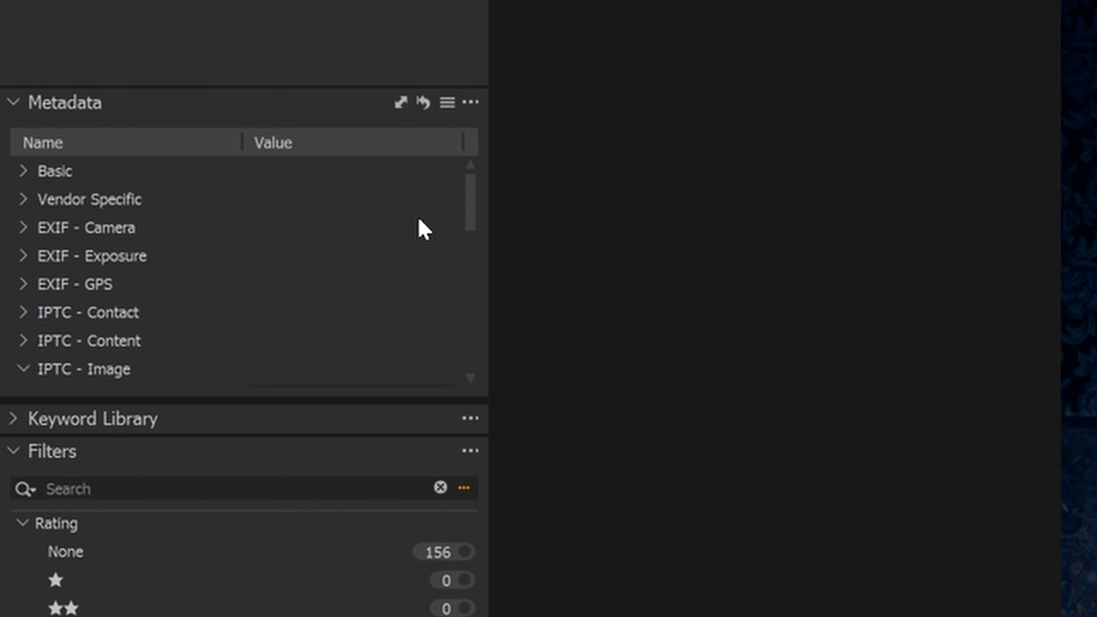
left_click(15, 103)
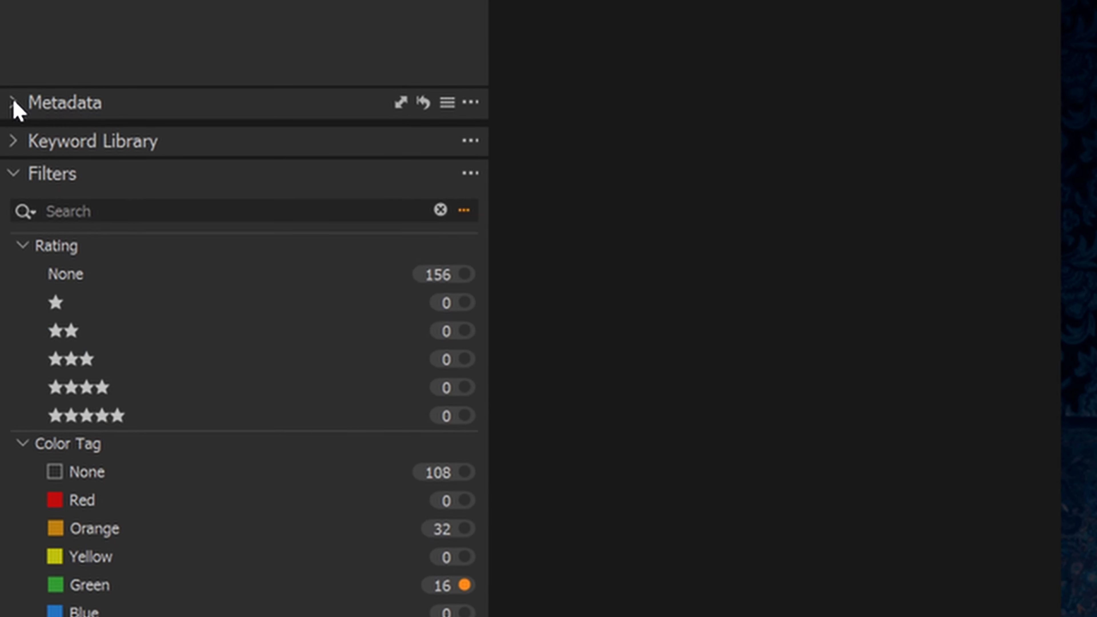
Look into the Keyword Library and clear the green color tag filter from the browser
left_click(15, 142)
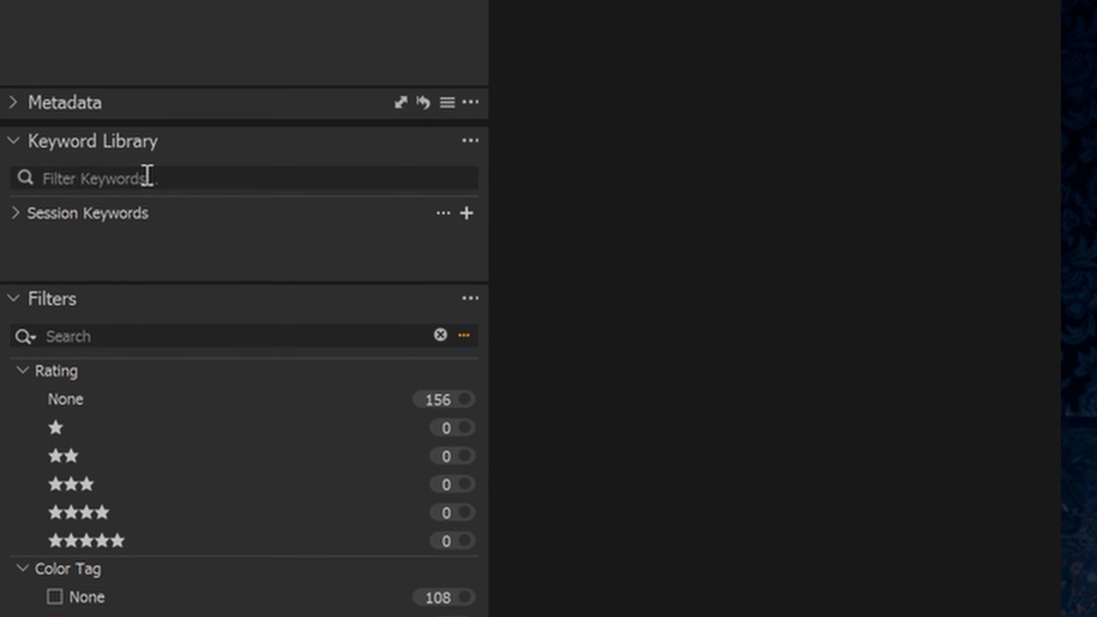
left_click(15, 142)
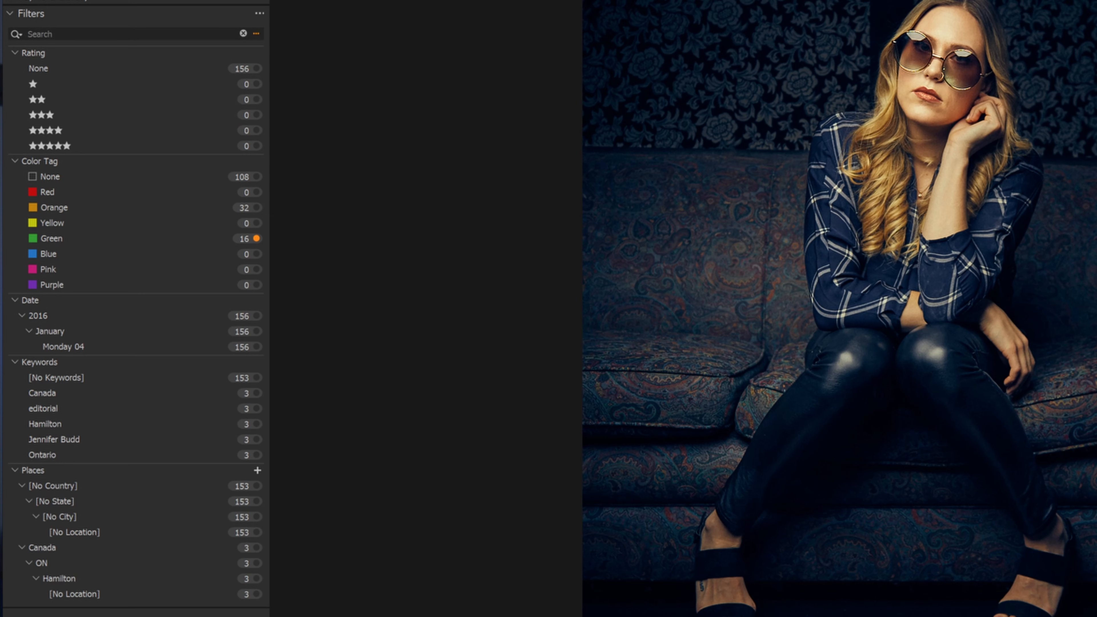
left_click(255, 393)
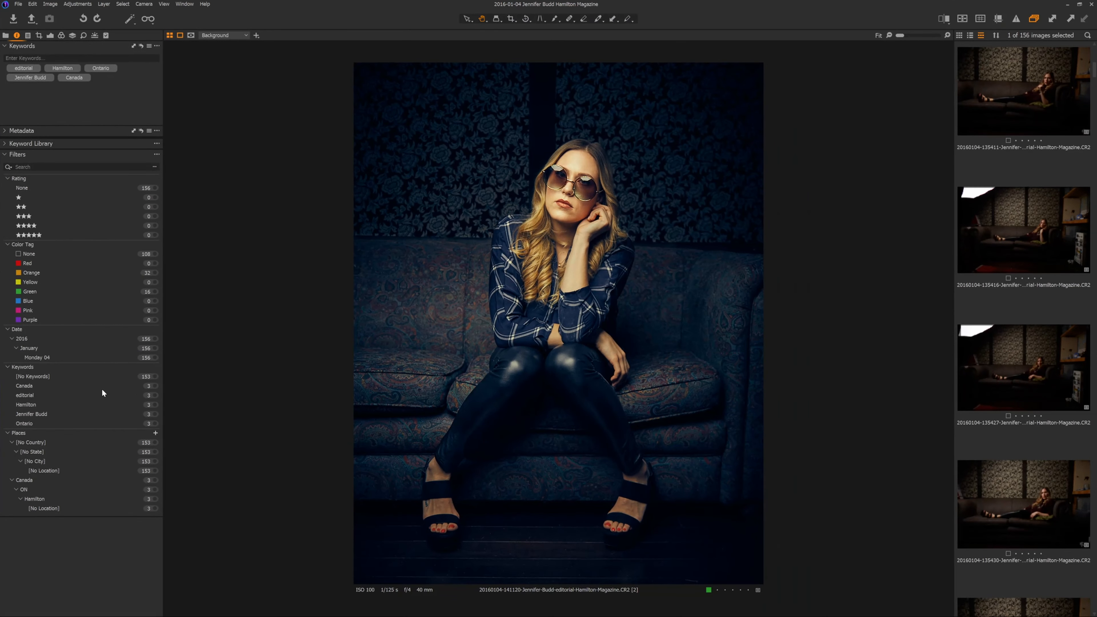
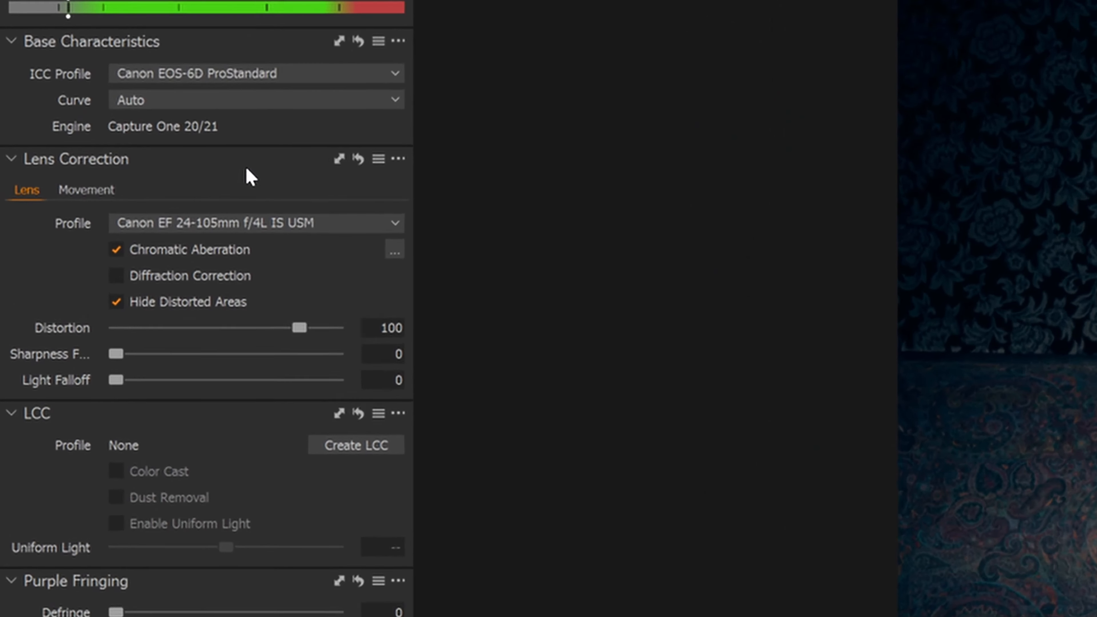
Open the composition tools and preview the rectangular grid over the photo, hiding it again
scroll(235, 191, "down", 5)
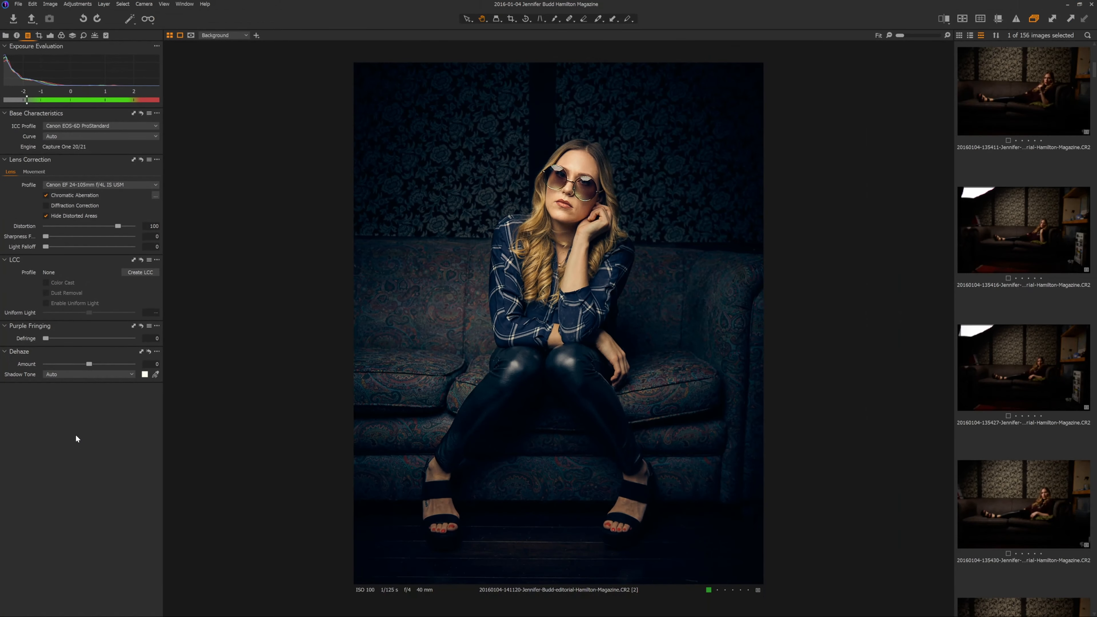
left_click(40, 36)
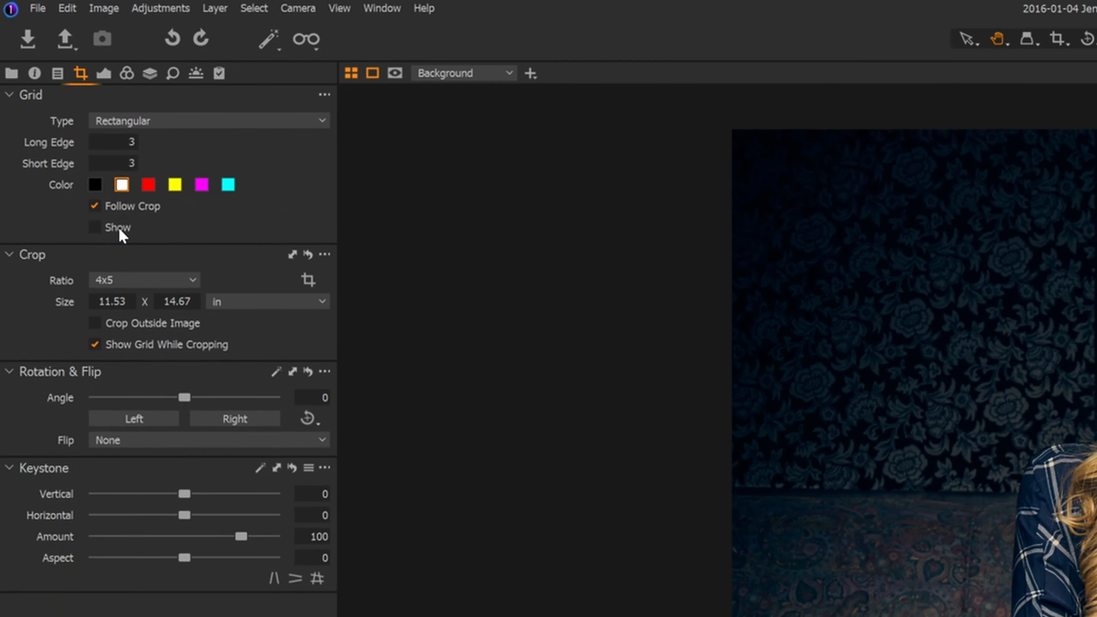
left_click(169, 332)
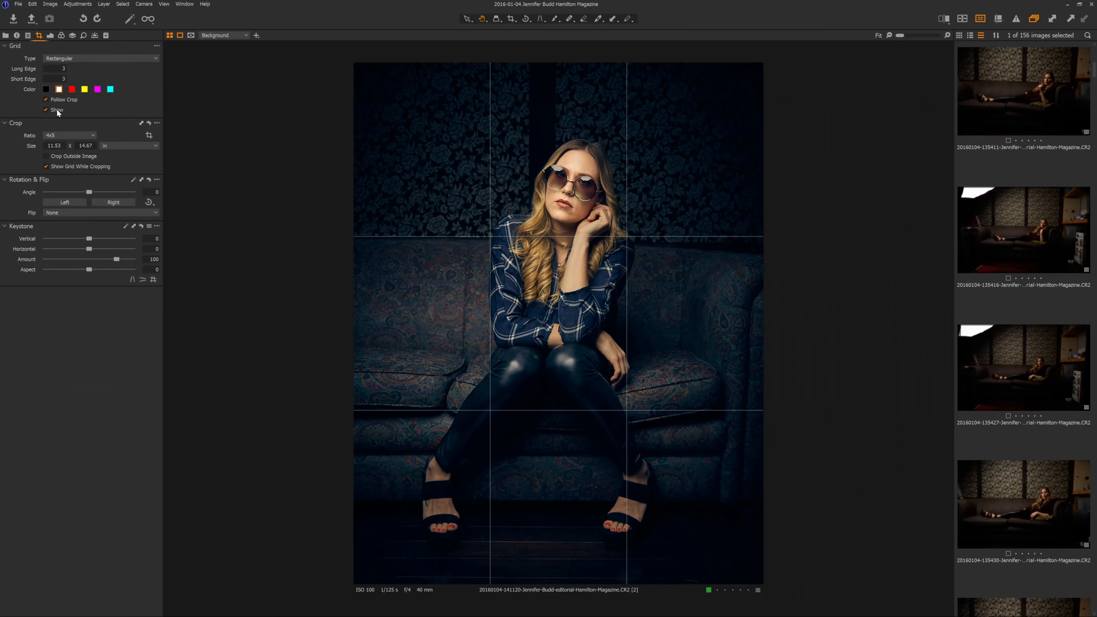
left_click(56, 111)
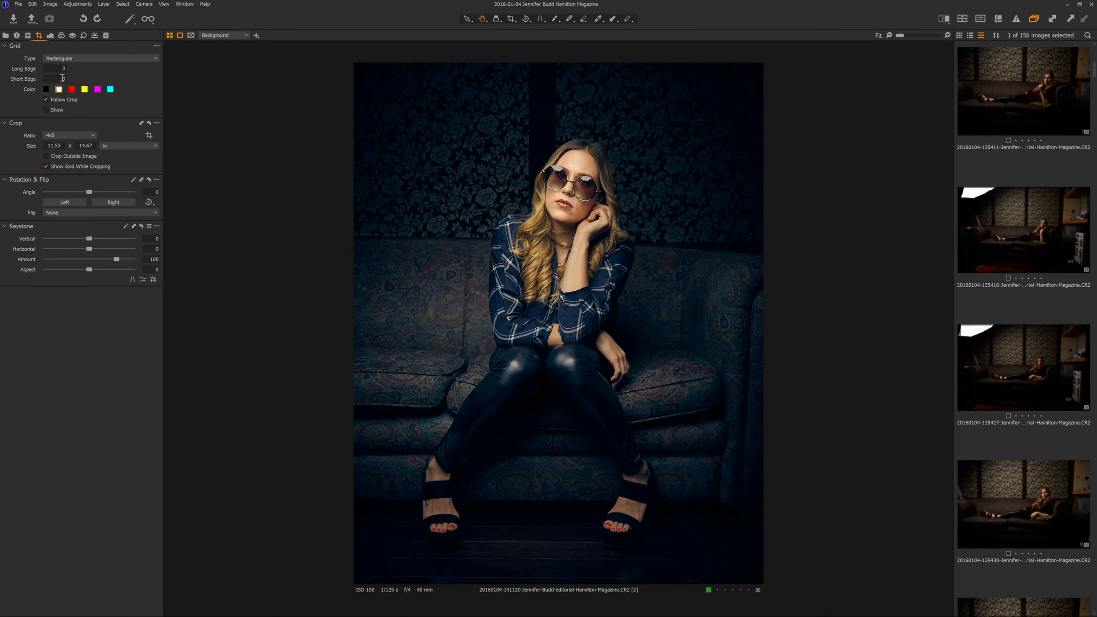
Set the grid's long edge and short edge divisions to 2 and show the grid over the photo
type("2")
key("Tab")
left_click(57, 109)
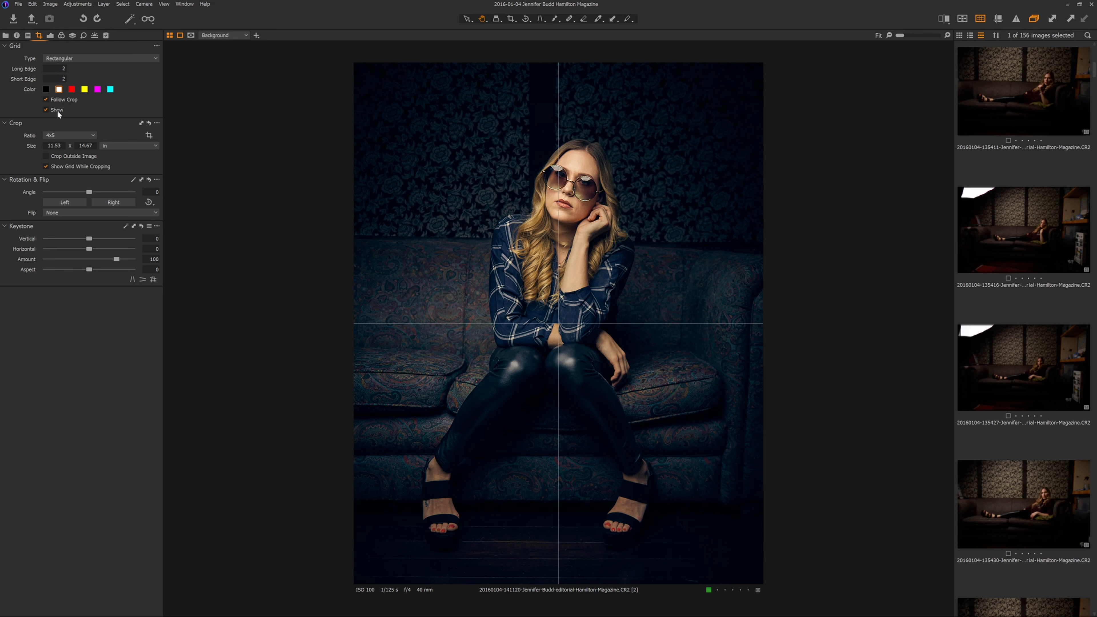
Change the grid type to Fibonacci Spiral with the Clockwise option enabled
left_click(66, 76)
left_click(71, 88)
left_click(62, 71)
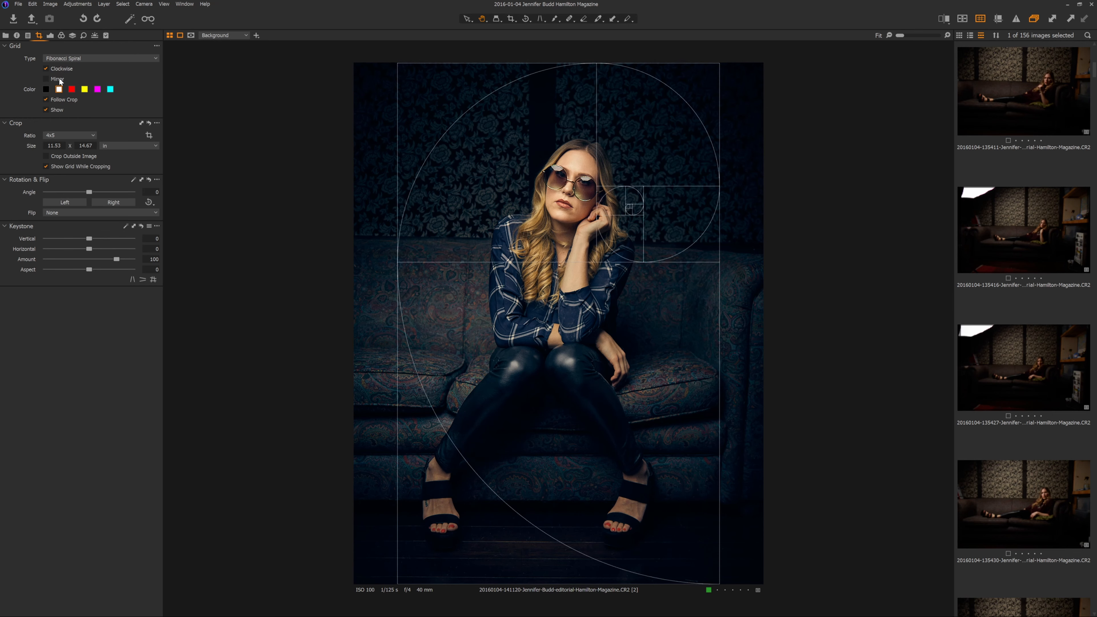
Try the Mirror option on the Fibonacci Spiral grid, turn off Clockwise, and turn Mirror back off
left_click(59, 78)
left_click(61, 69)
left_click(60, 78)
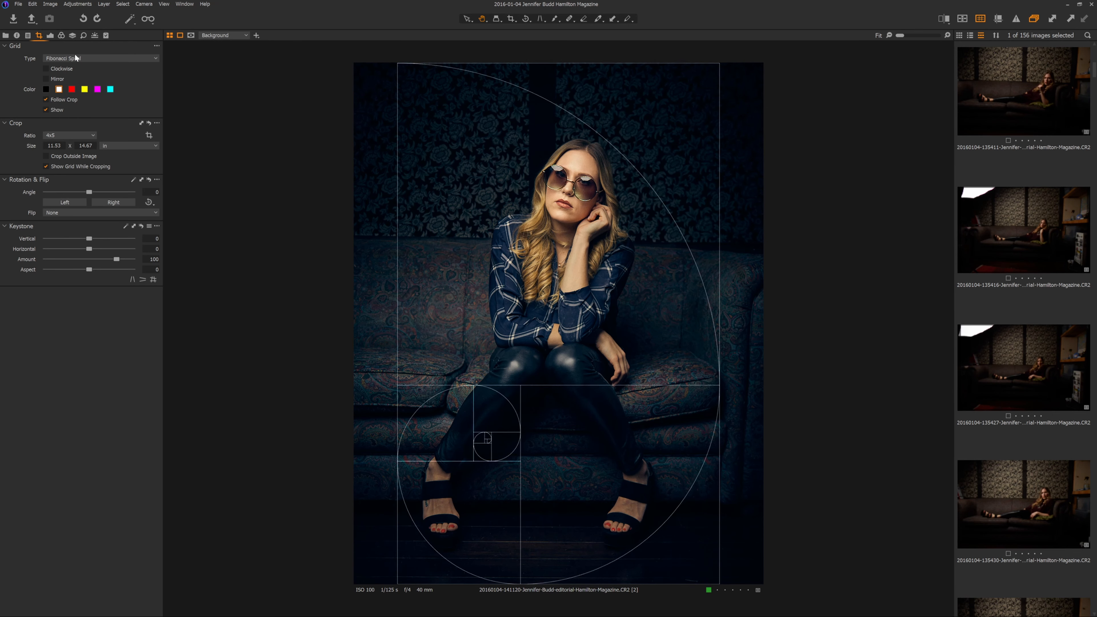
Change the grid type to Rectangular with long edge and short edge set to 3, and hide the grid
left_click(75, 59)
left_click(75, 68)
type("3")
key("Tab")
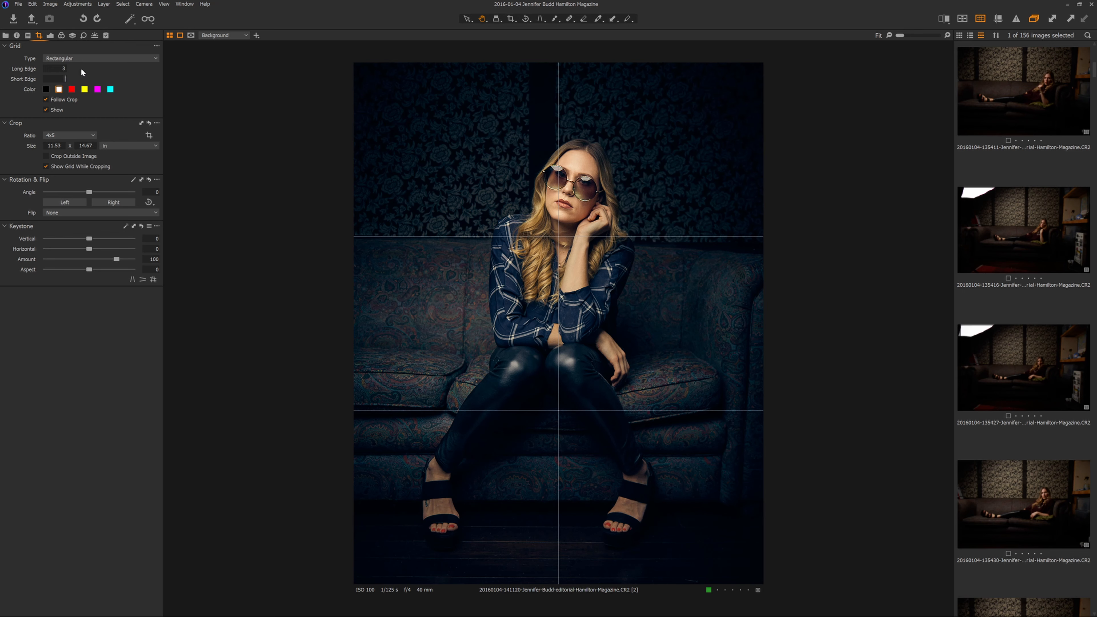
type("3")
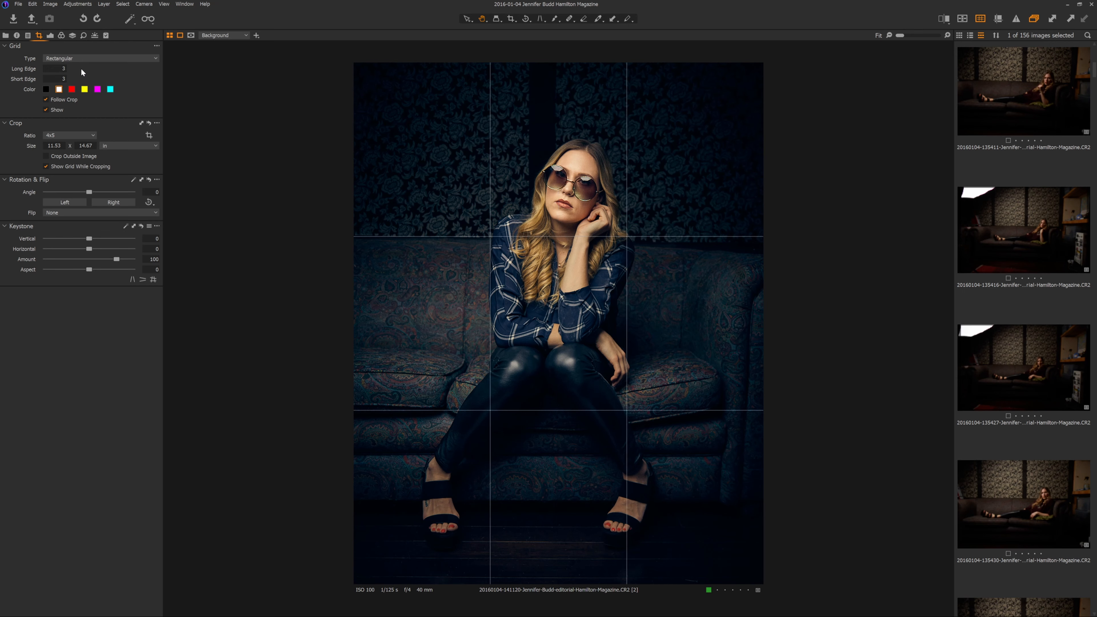
type("0")
key("Tab")
type("0")
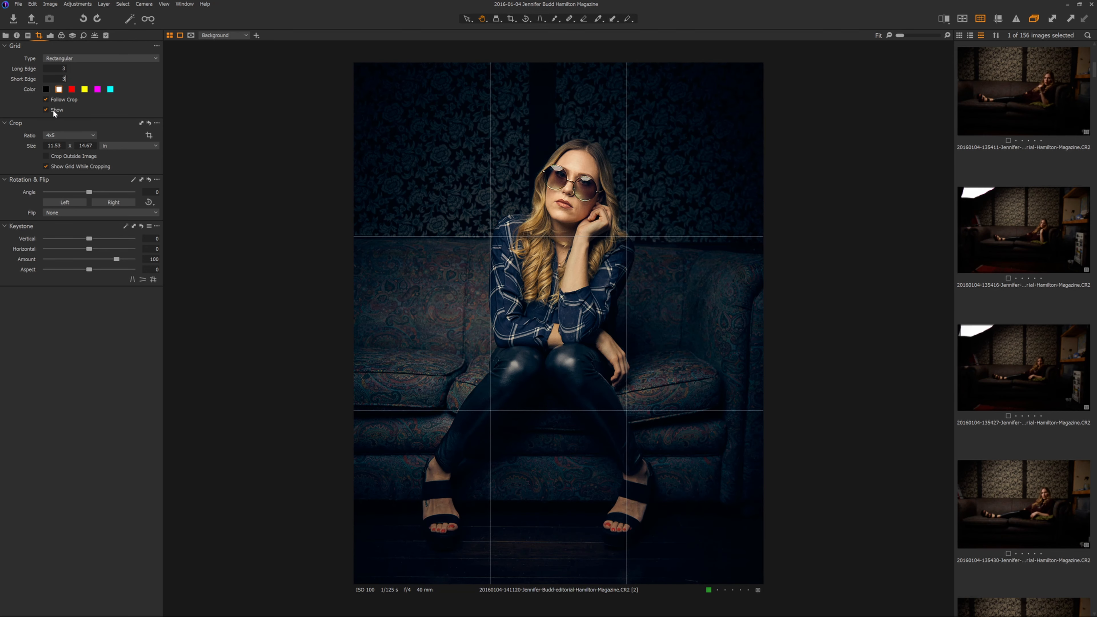
left_click(46, 110)
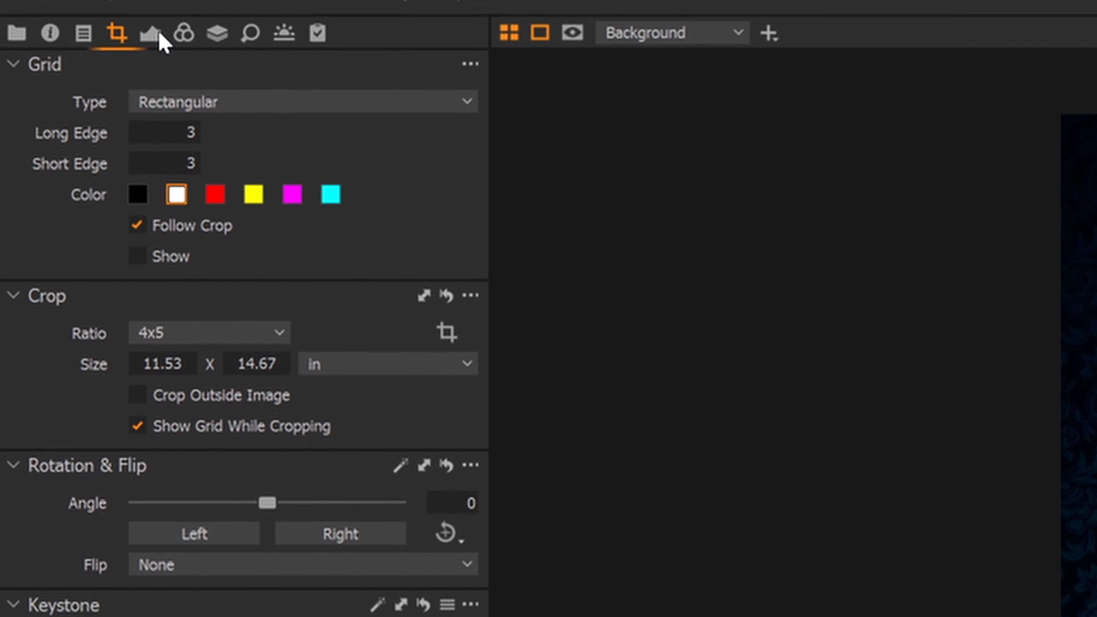
Open the exposure tools, test Exposure values up to about 3.91, and reset Exposure to 0
left_click(161, 111)
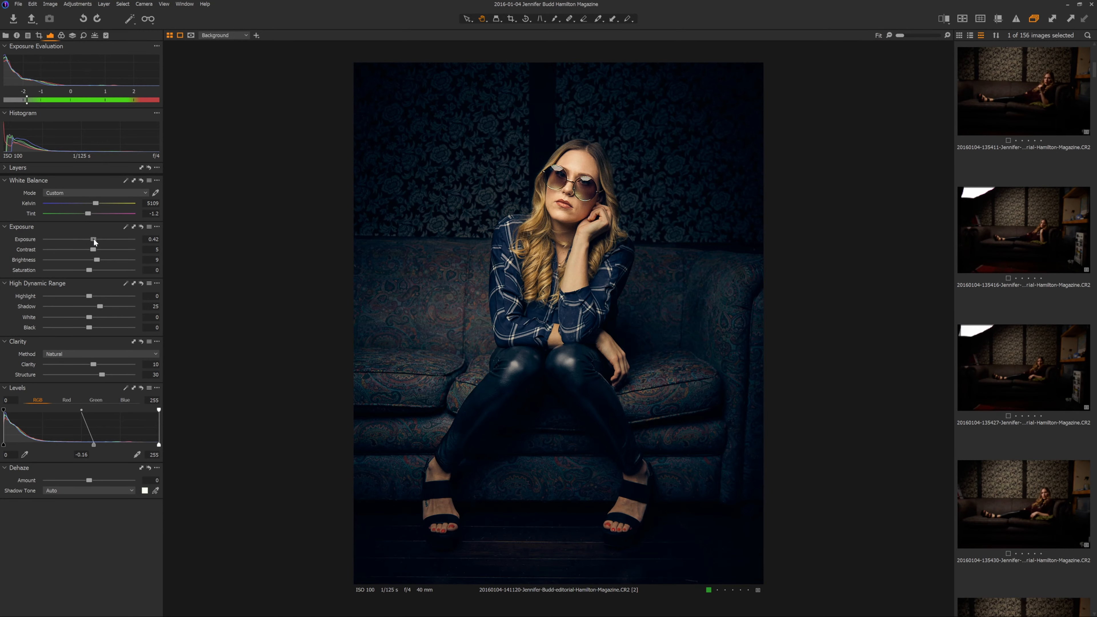
left_click_drag(93, 239, 131, 247)
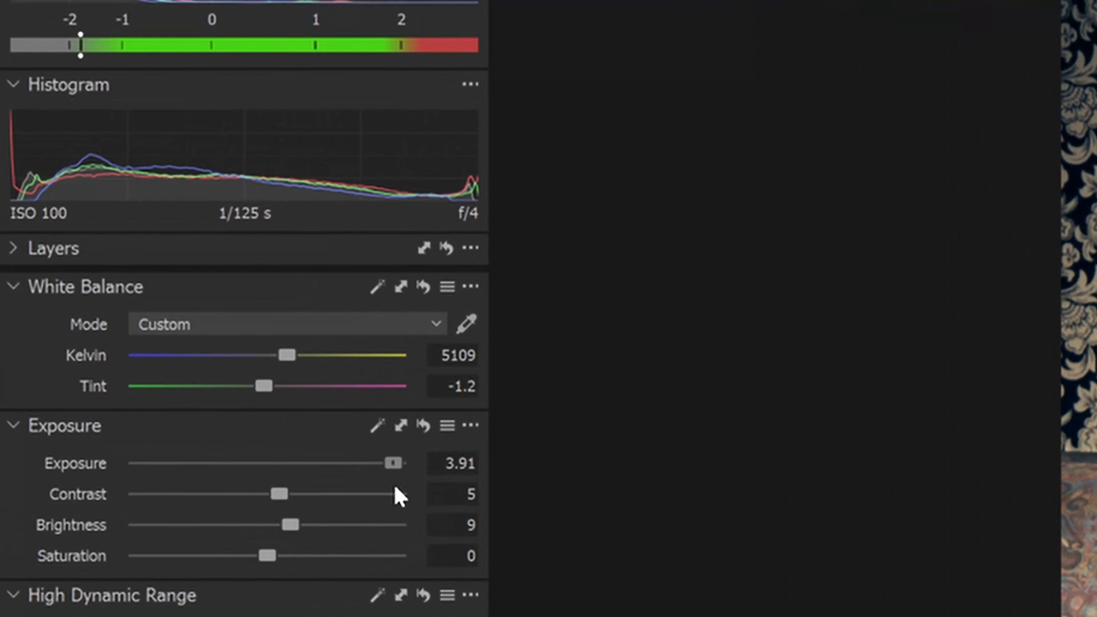
left_click_drag(399, 496, 293, 467)
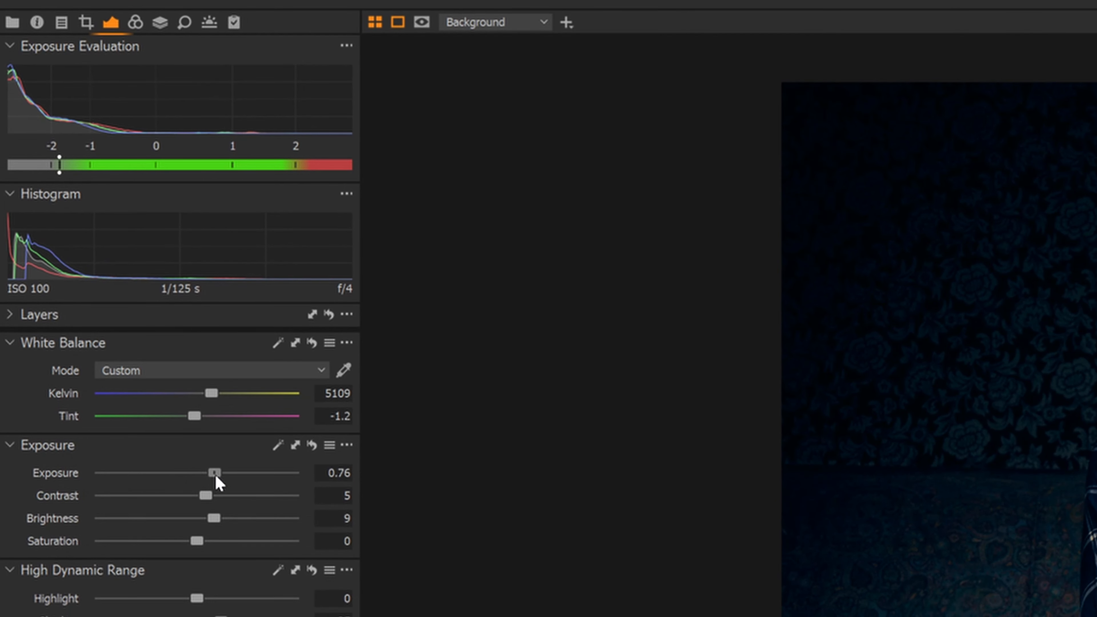
left_click_drag(219, 483, 249, 487)
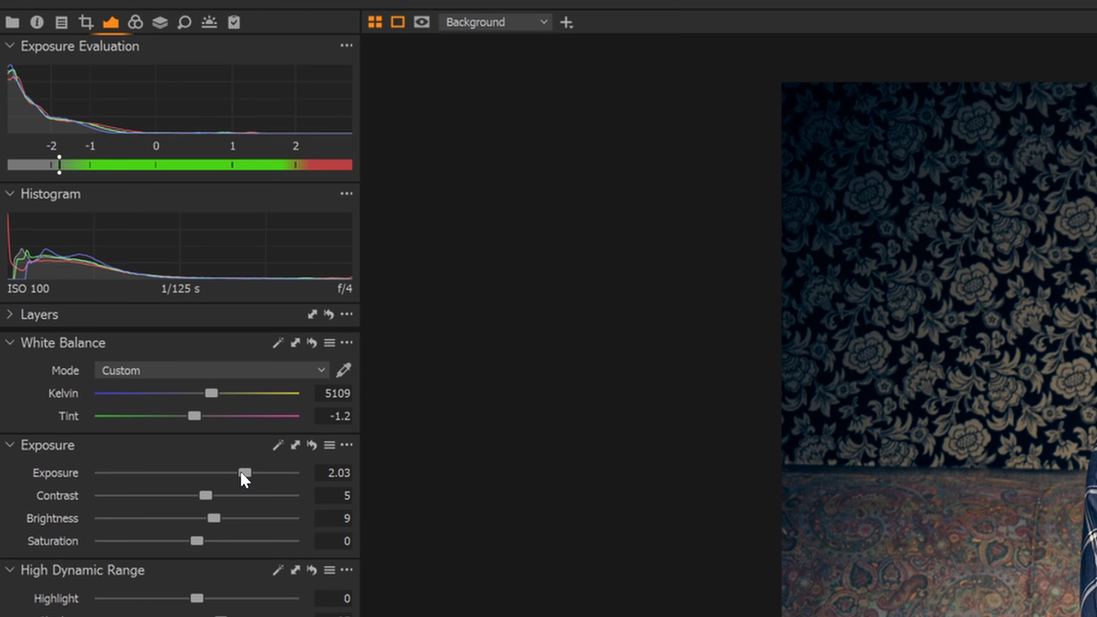
double_click(245, 474)
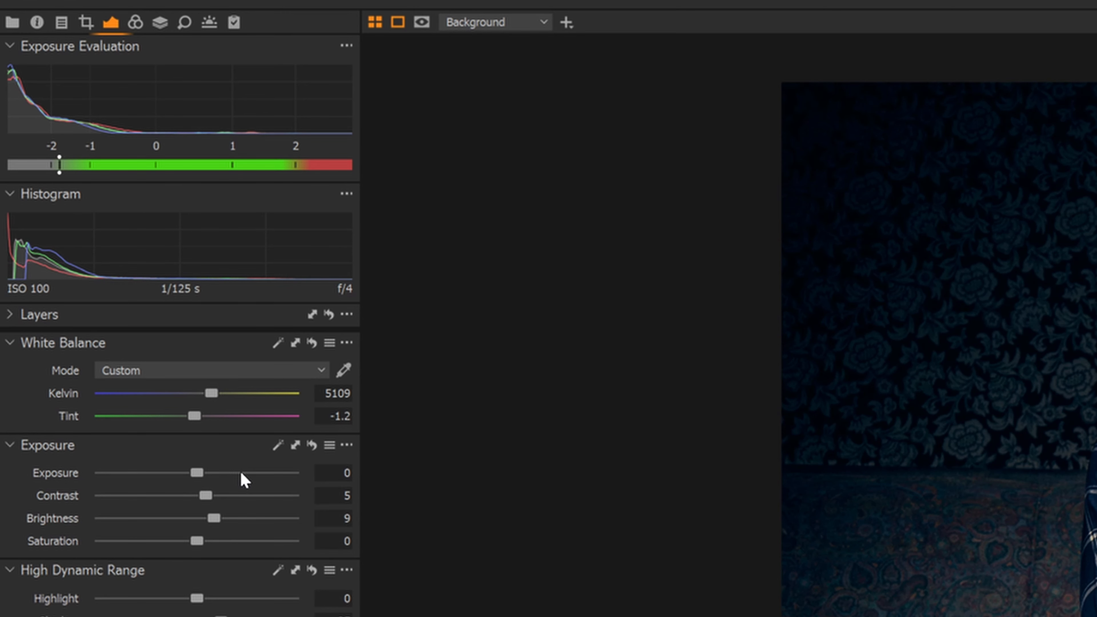
Look into the Layers list, collapse it, and review the exposure tools from White Balance through High Dynamic Range, Clarity and Levels
left_click(10, 315)
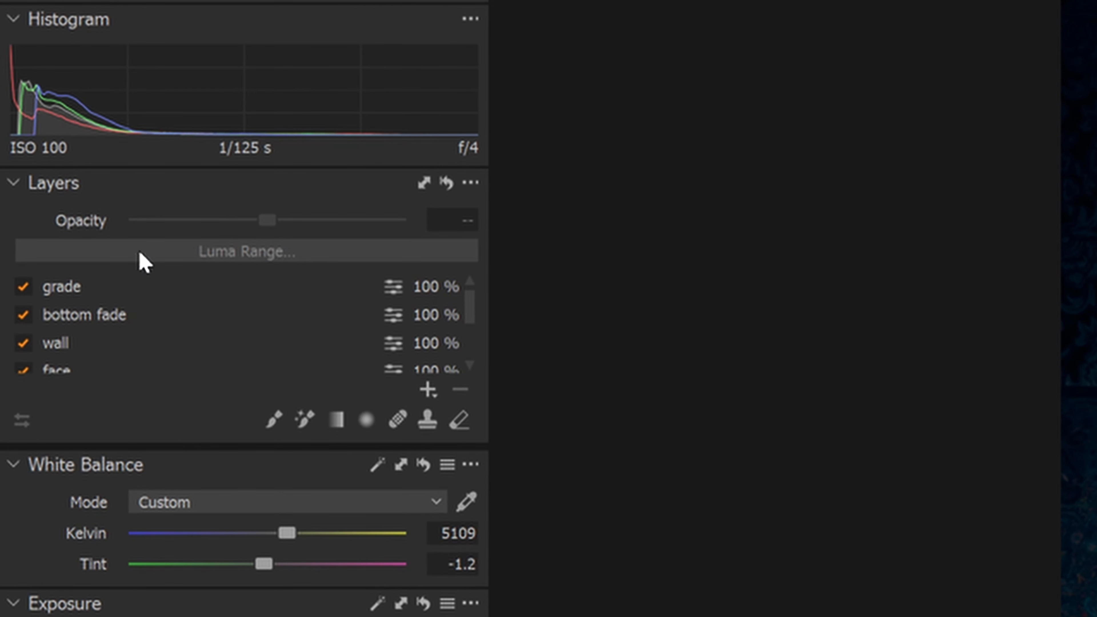
left_click(13, 185)
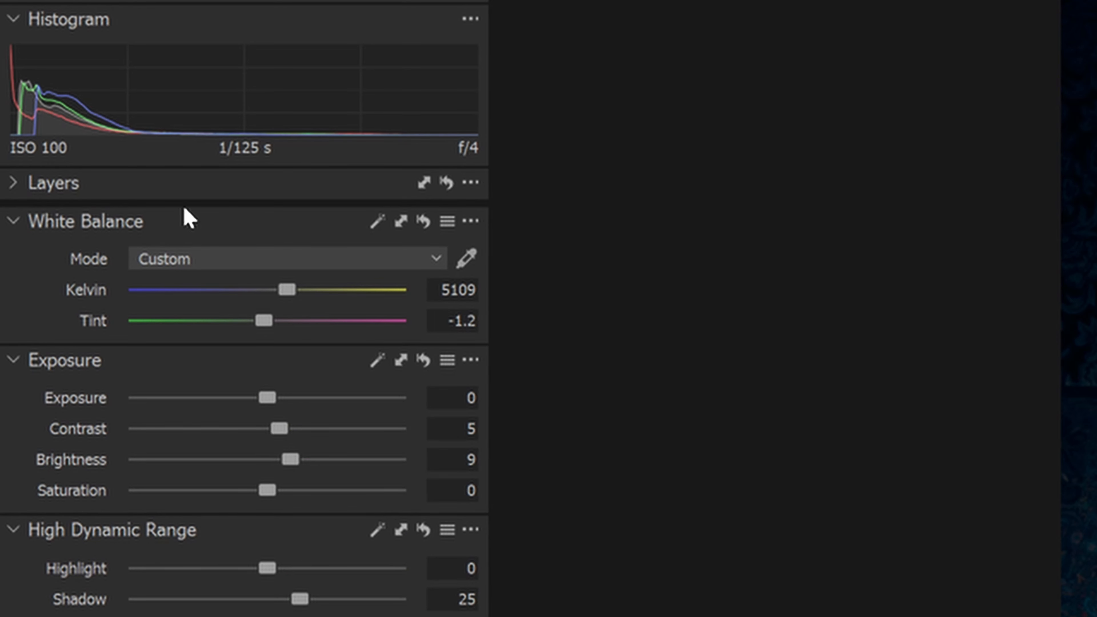
scroll(308, 368, "down", 1)
scroll(308, 367, "down", 6)
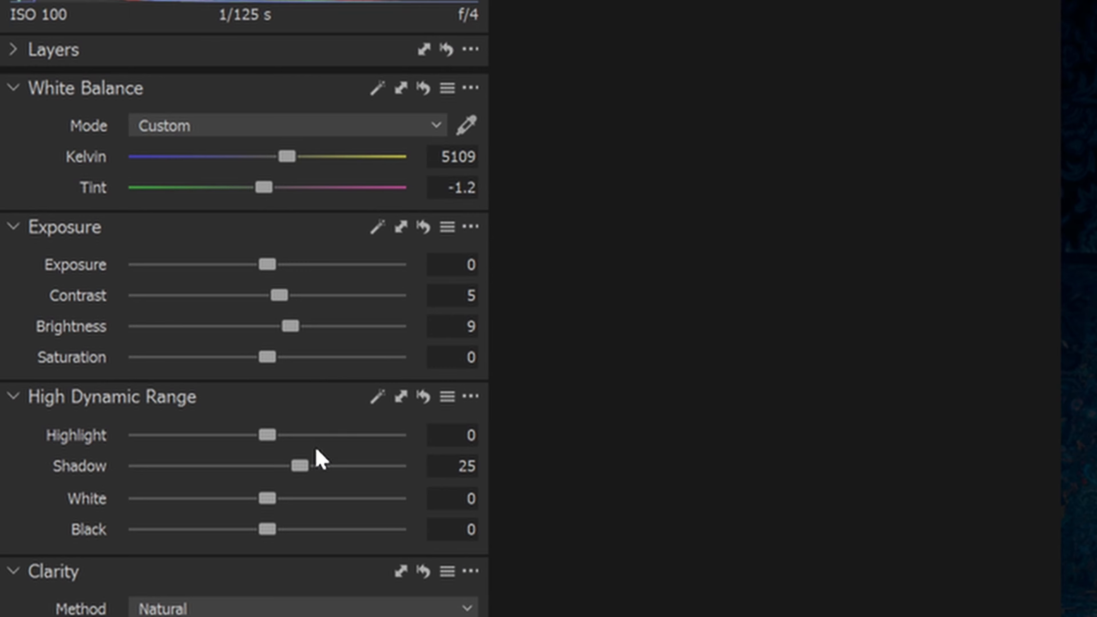
scroll(356, 443, "down", 3)
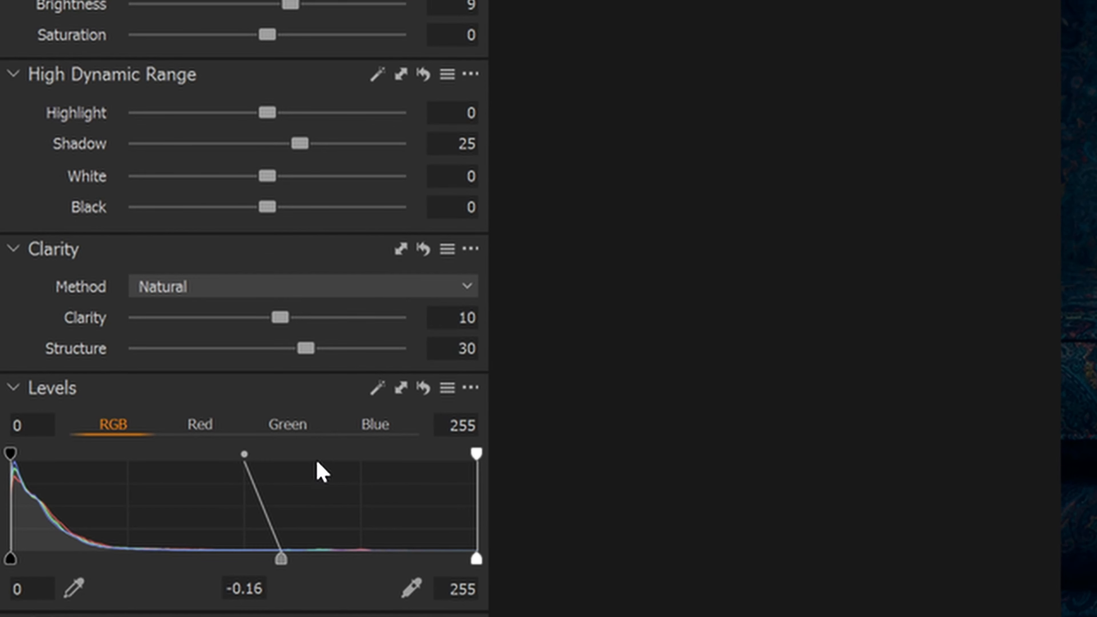
scroll(319, 466, "down", 4)
scroll(247, 473, "down", 3)
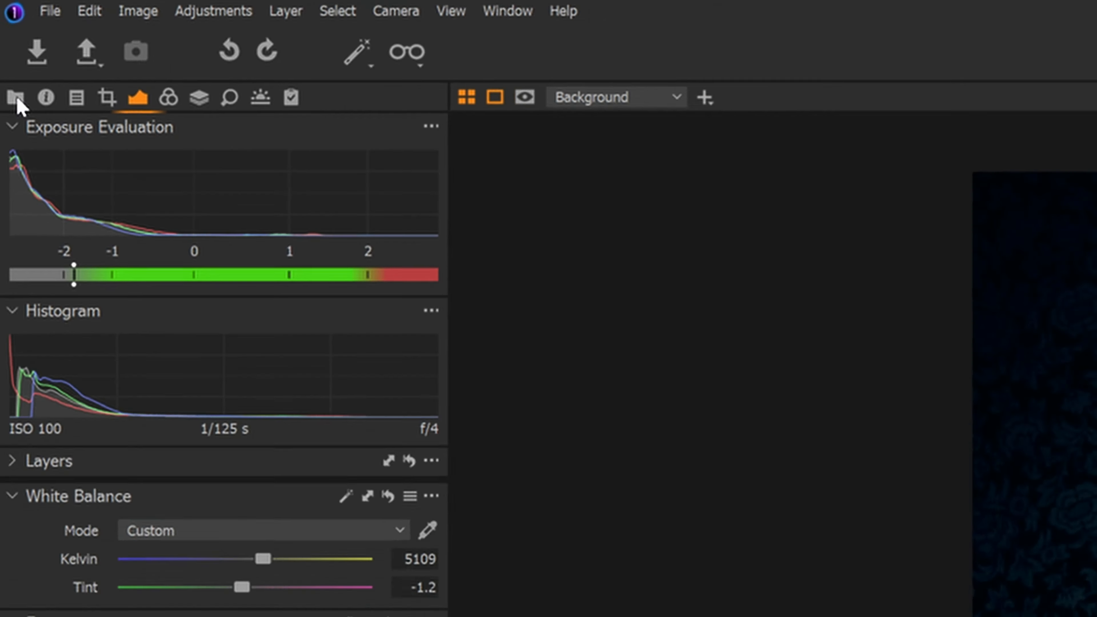
Review the library, metadata, lens, composition and exposure tool sets one after another
left_click(34, 212)
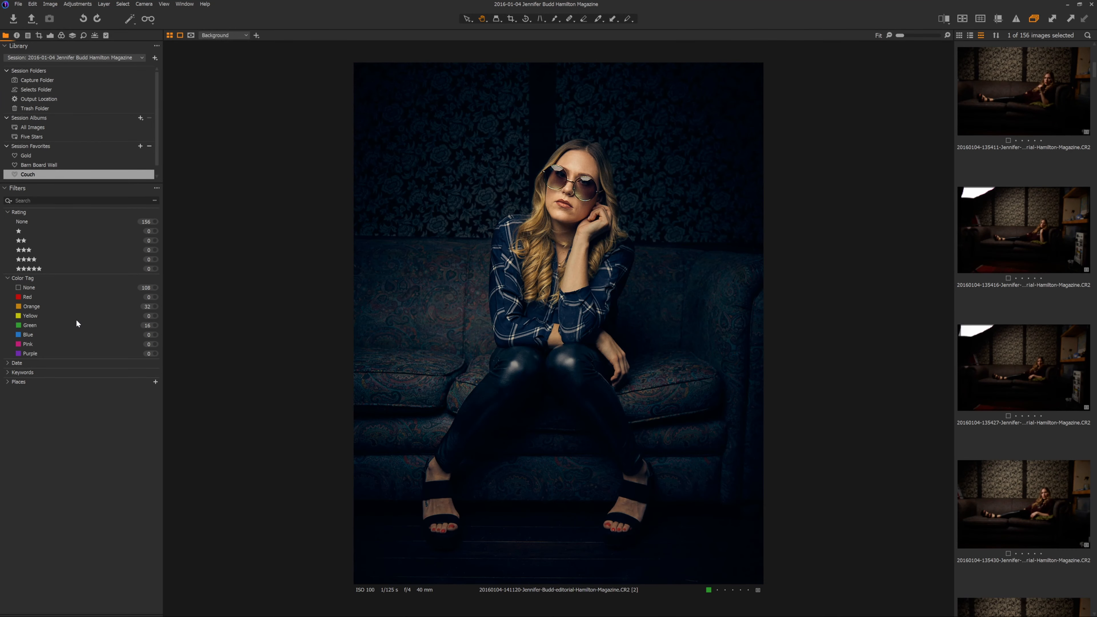
left_click(17, 36)
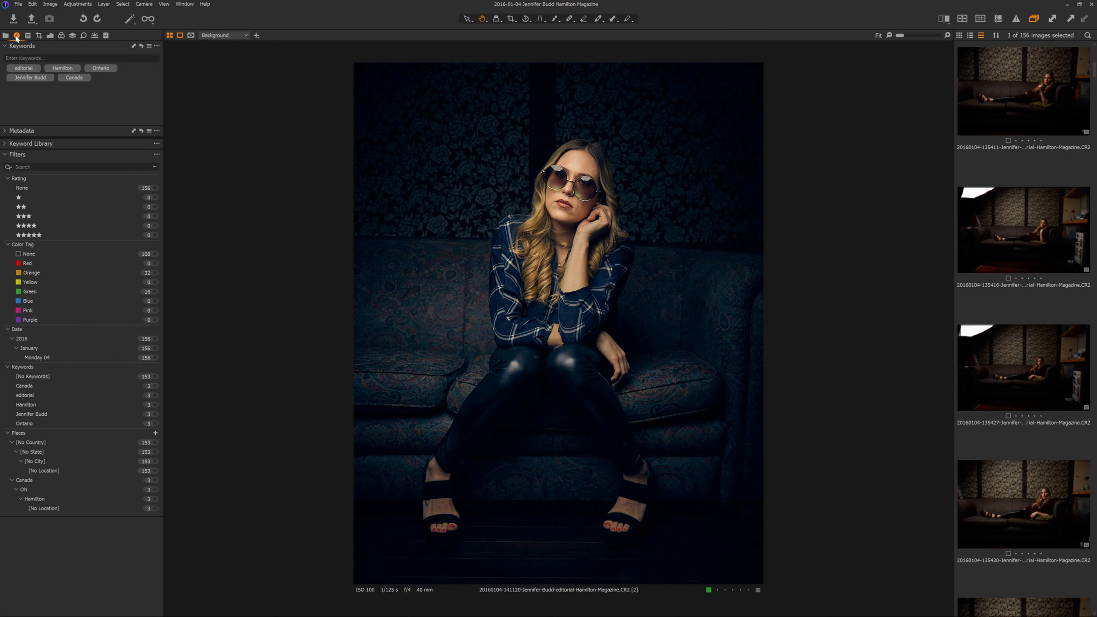
left_click(28, 36)
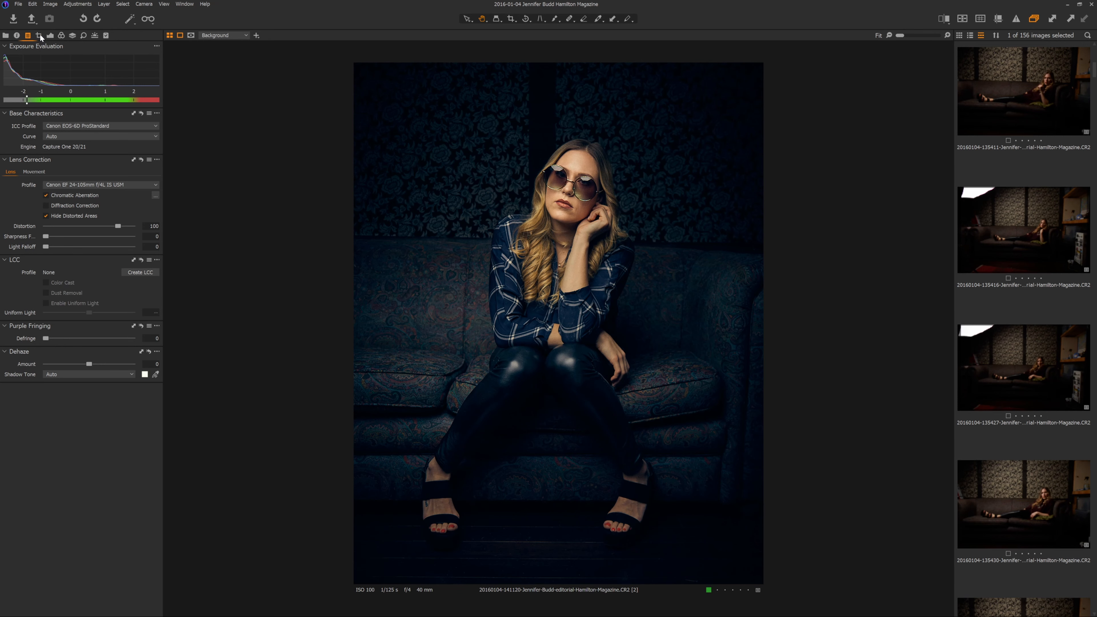
left_click(39, 35)
left_click(51, 36)
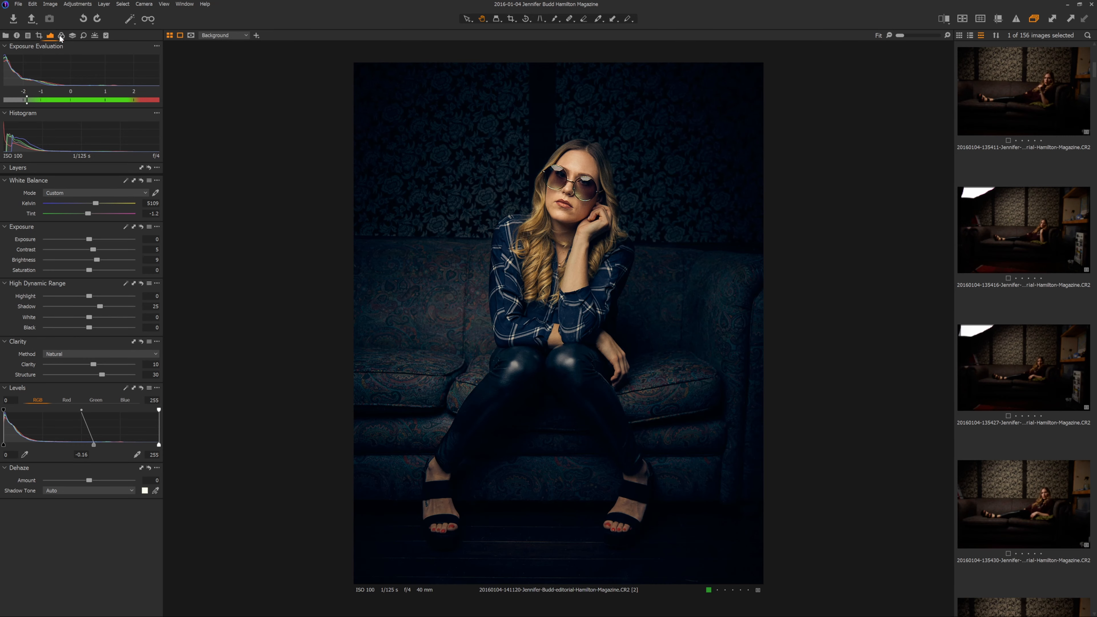
Open the color tools, expand Layers, and select the pants, forearm and face layers in turn to view their masks, returning to forearm
left_click(61, 36)
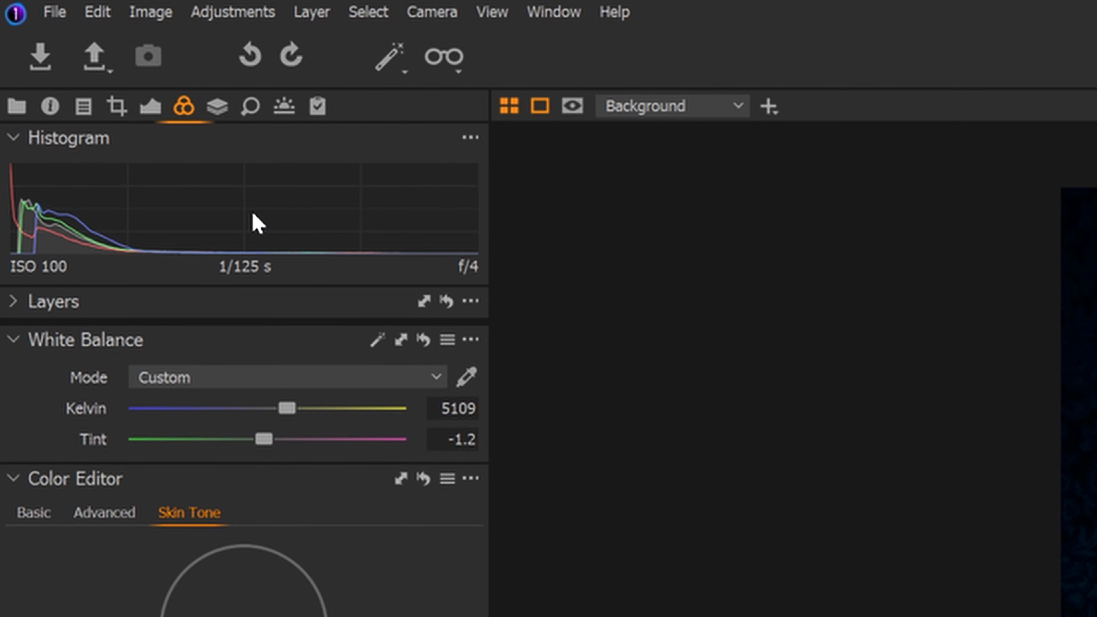
left_click(17, 305)
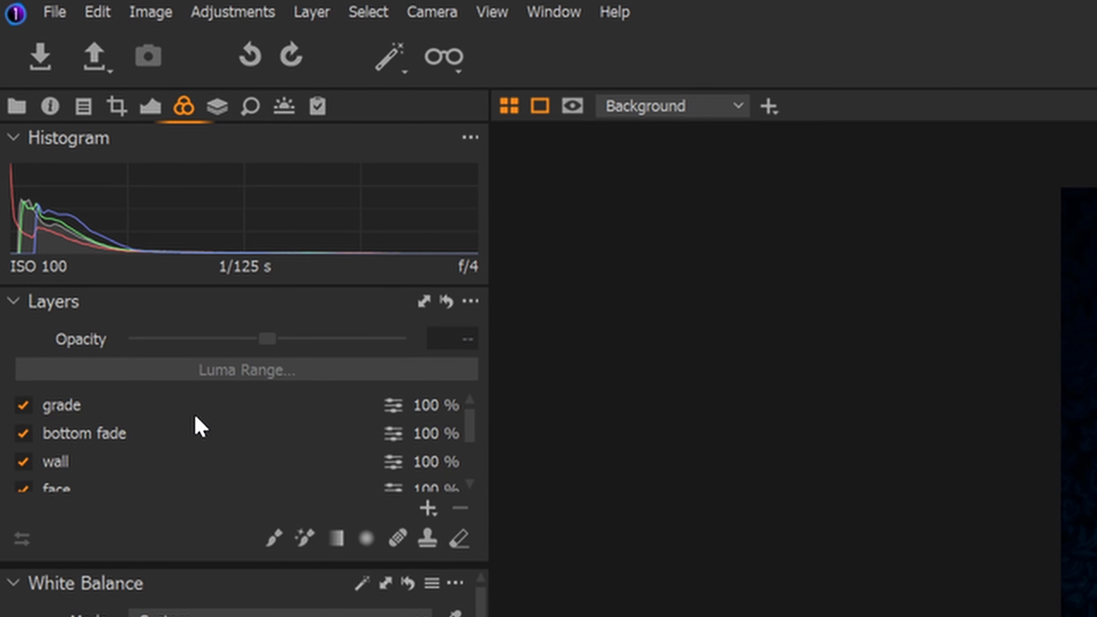
scroll(135, 444, "down", 3)
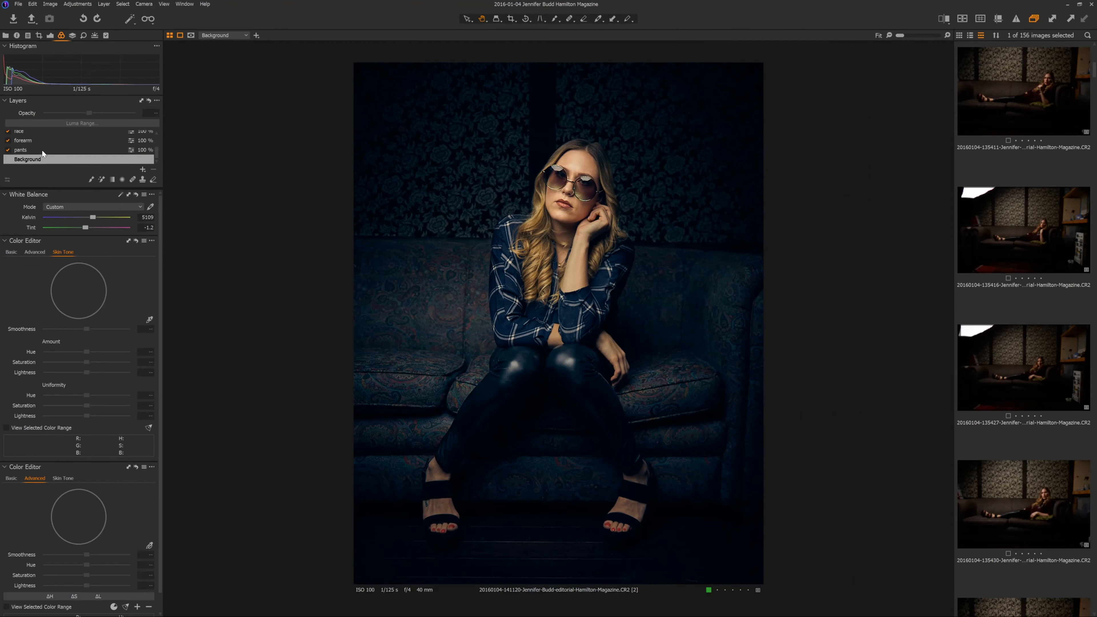
left_click(86, 304)
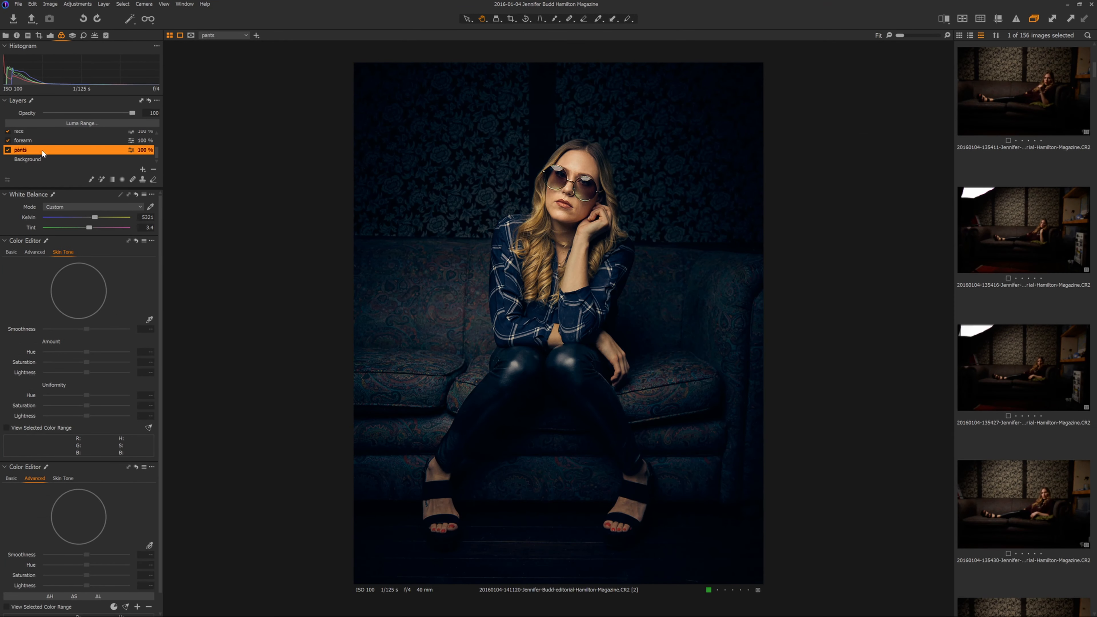
left_click(45, 141)
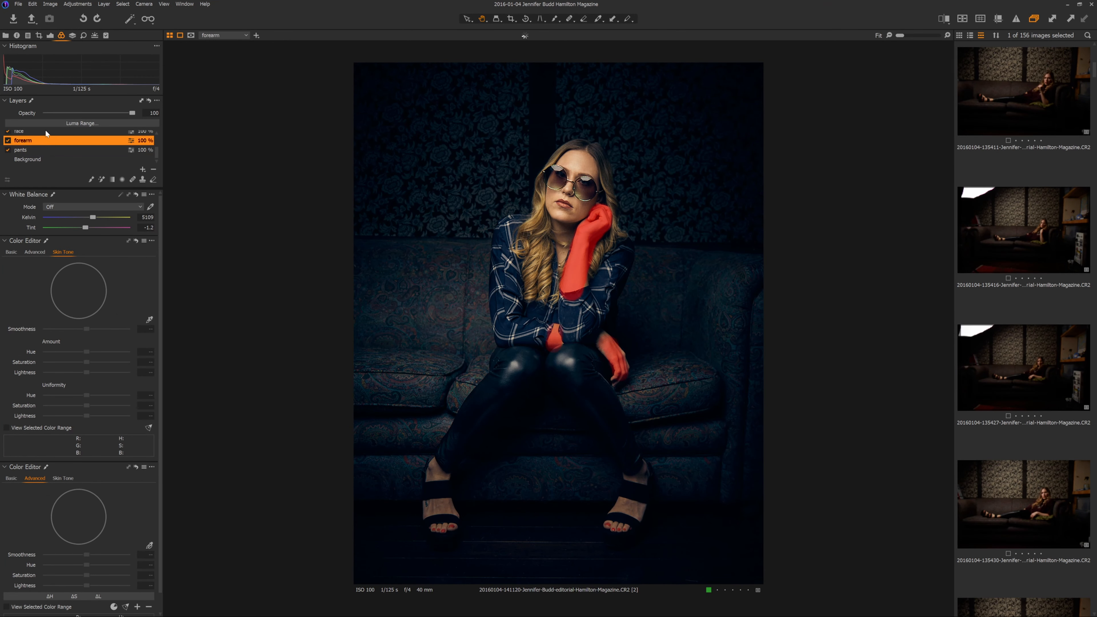
left_click(46, 130)
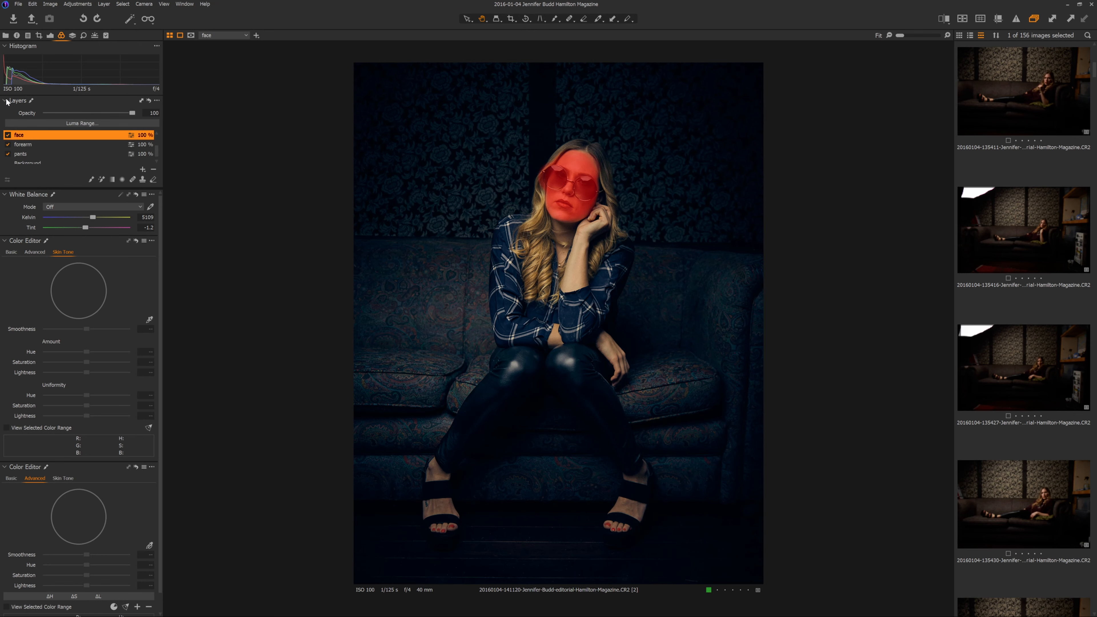
left_click(40, 144)
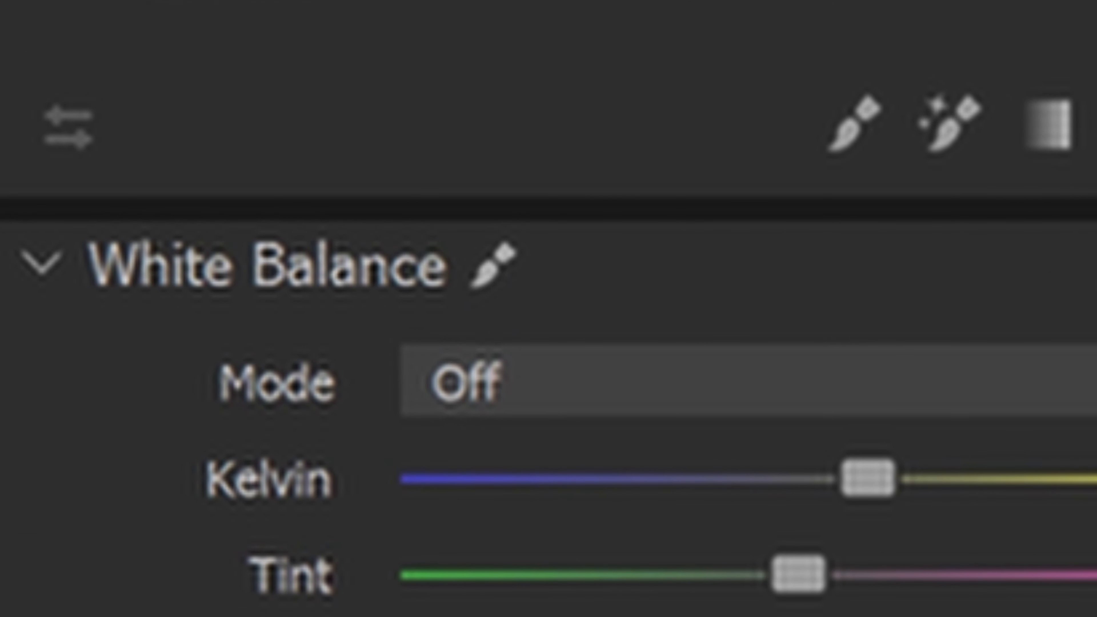
Make Background the active layer again and collapse the Layers list in the color tools
scroll(548, 419, "down", 1)
scroll(548, 419, "up", 1)
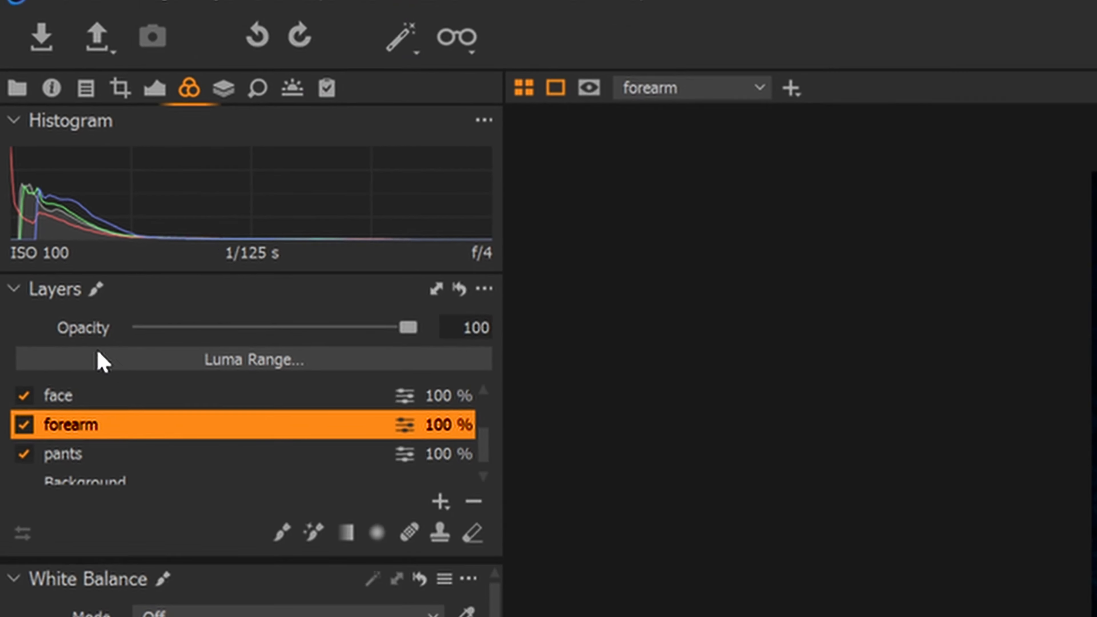
left_click(129, 268)
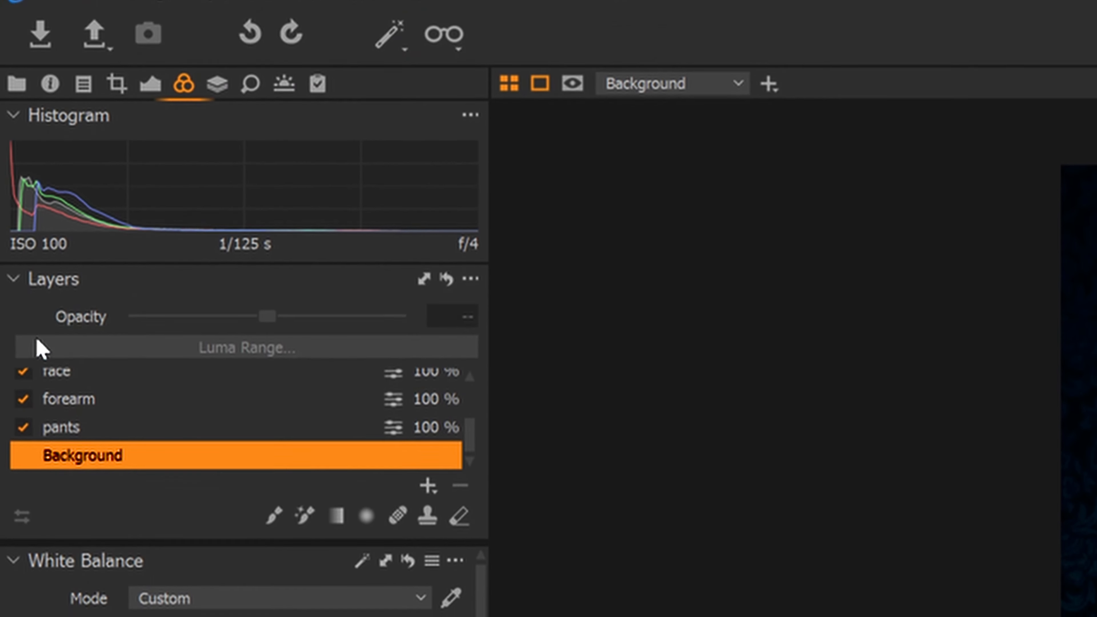
left_click(26, 260)
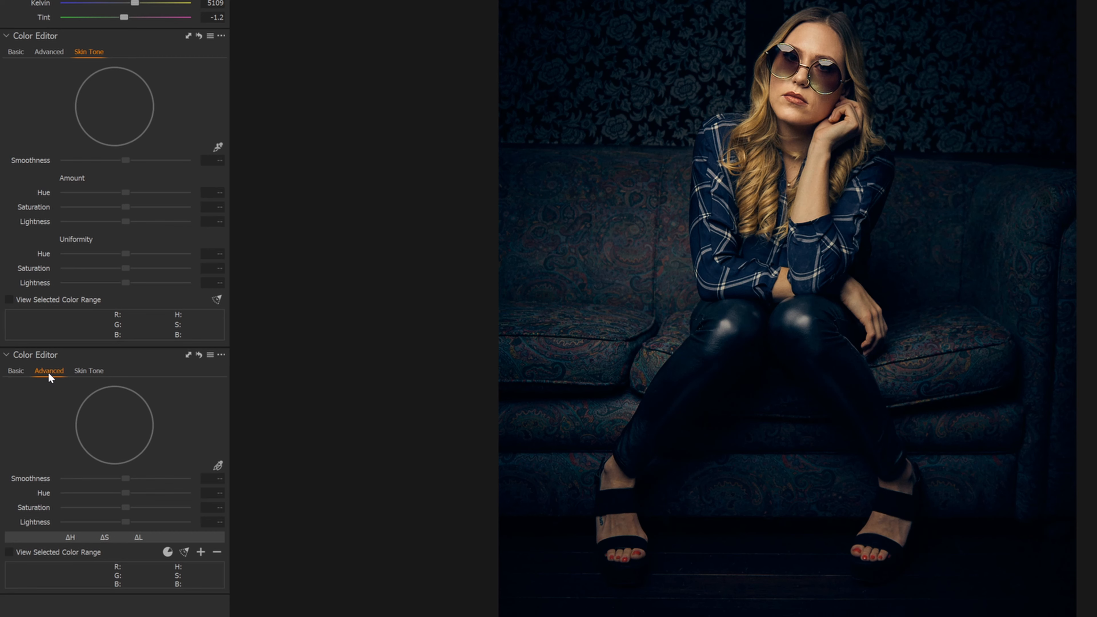
Compare the Basic and Advanced modes of the second Color Editor and choose the color picker in Advanced mode
left_click(13, 372)
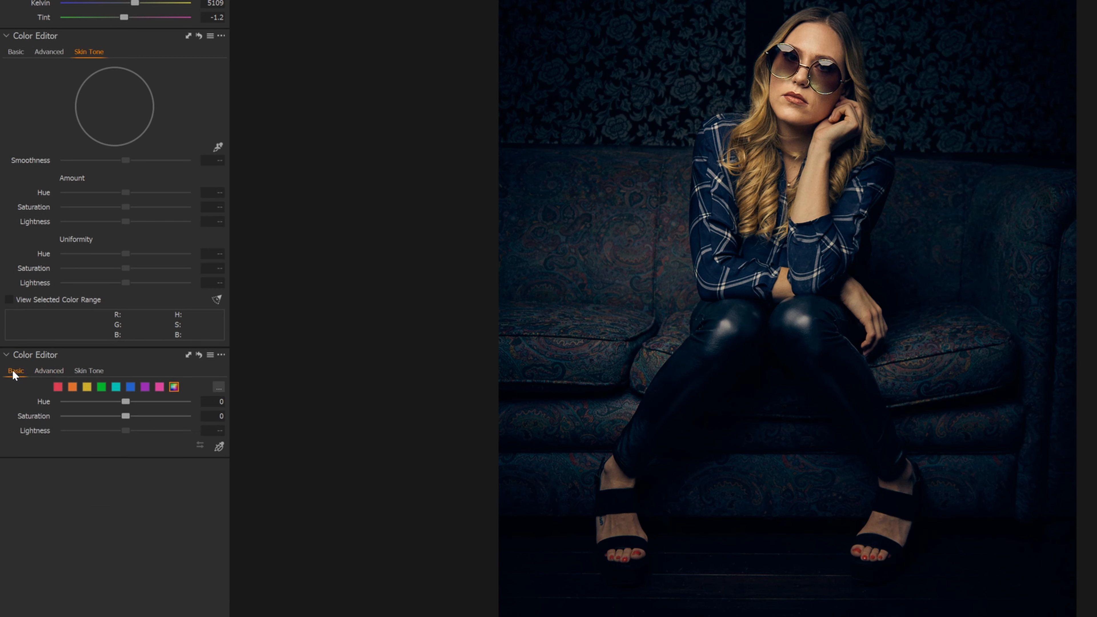
left_click(53, 372)
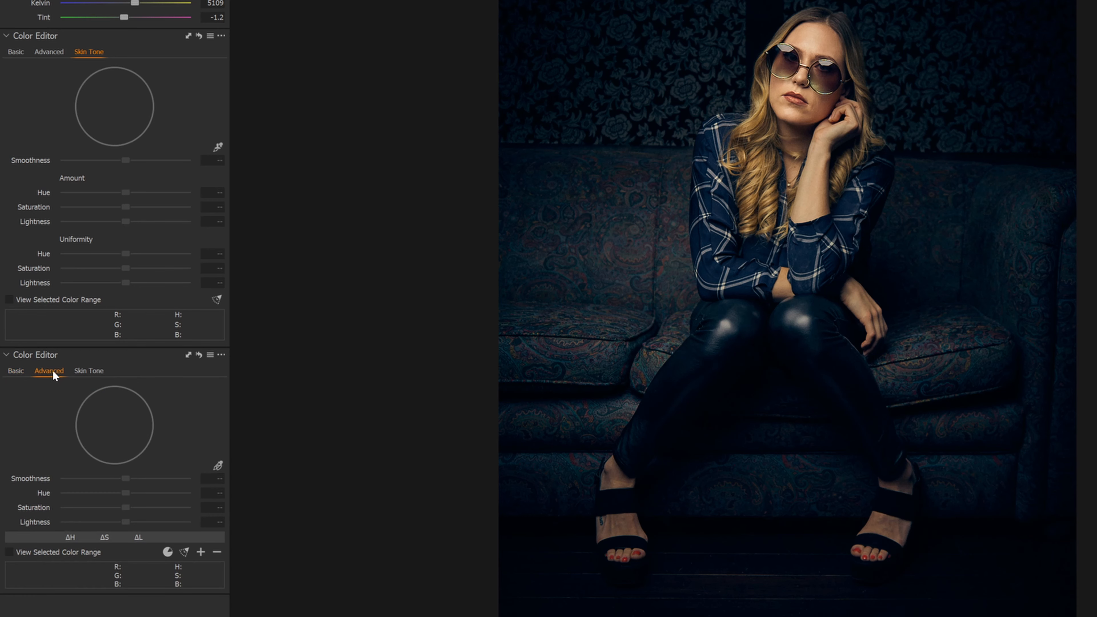
left_click(218, 466)
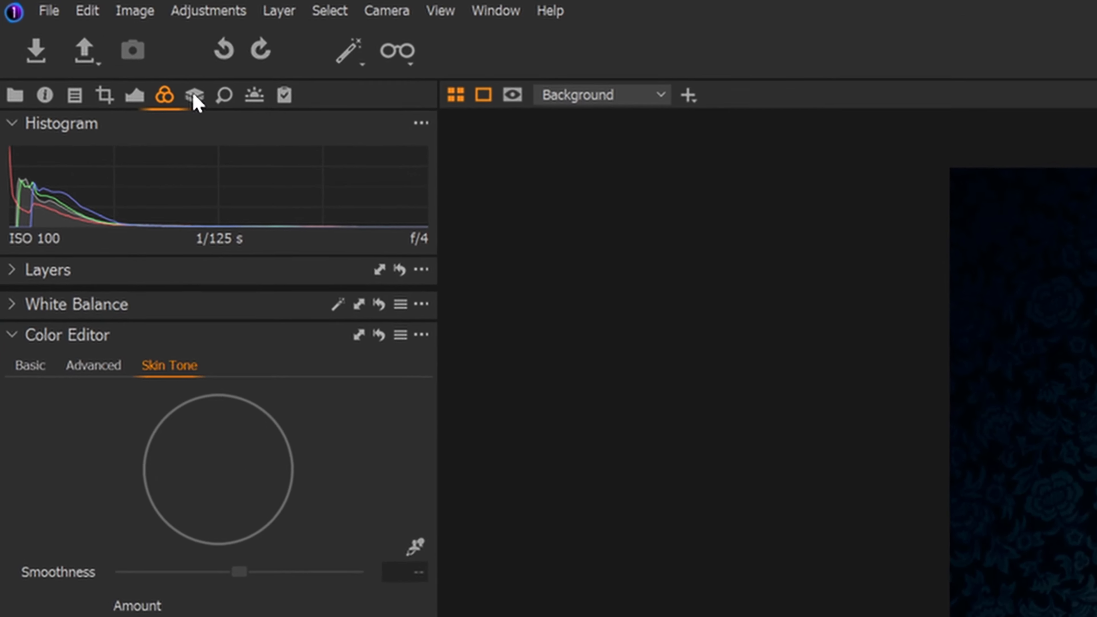
Open the layer tools and look into the Built-in Style Brushes, collapsing Style Brushes again
left_click(195, 99)
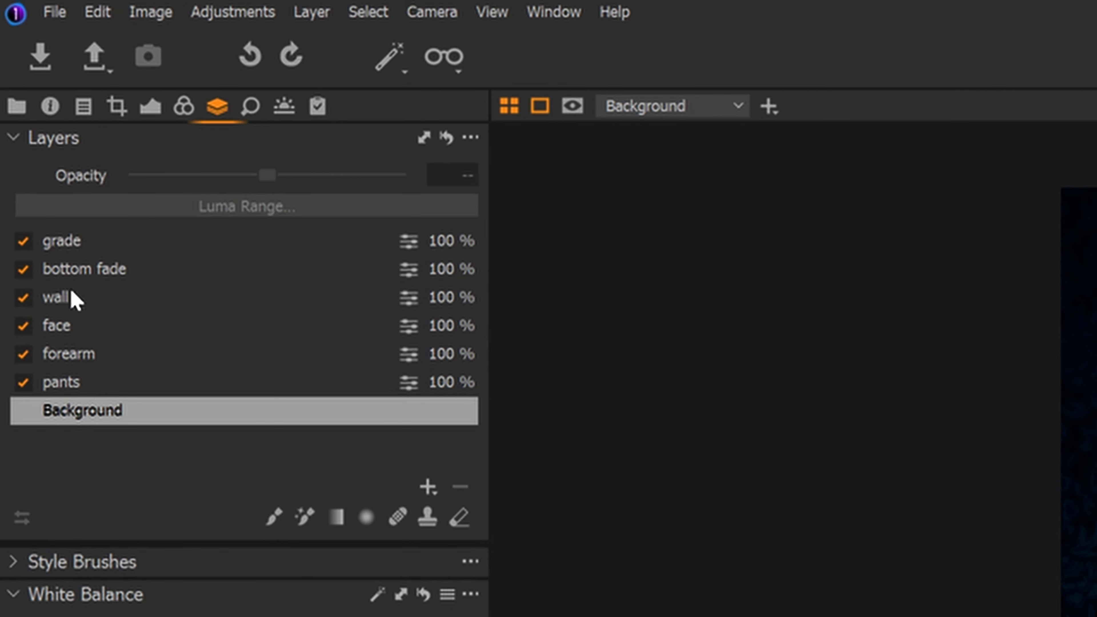
left_click(82, 562)
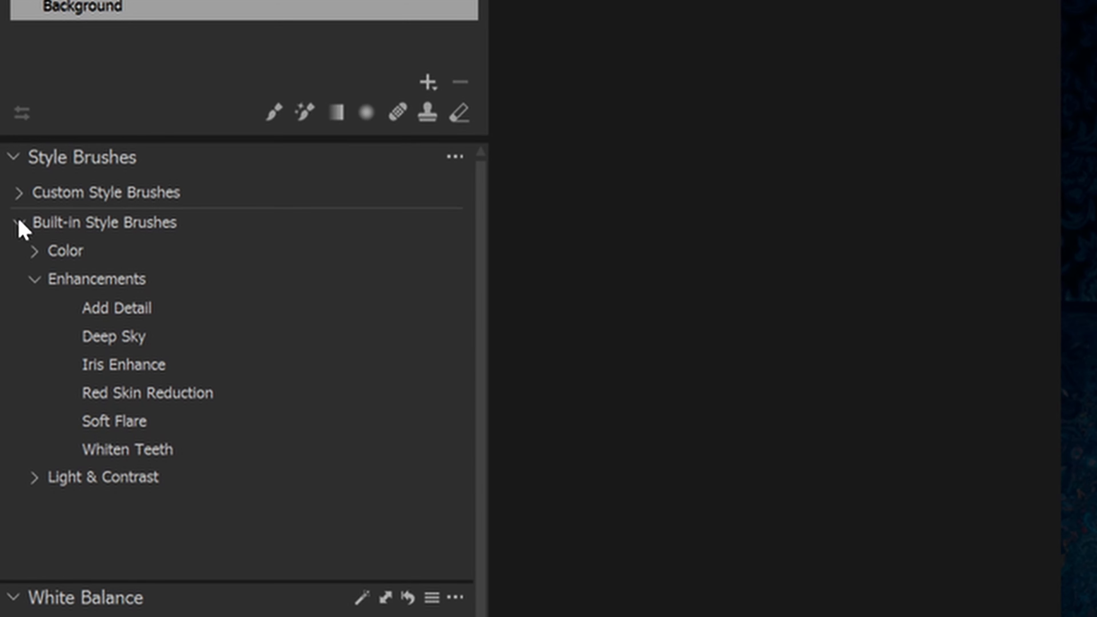
left_click(13, 157)
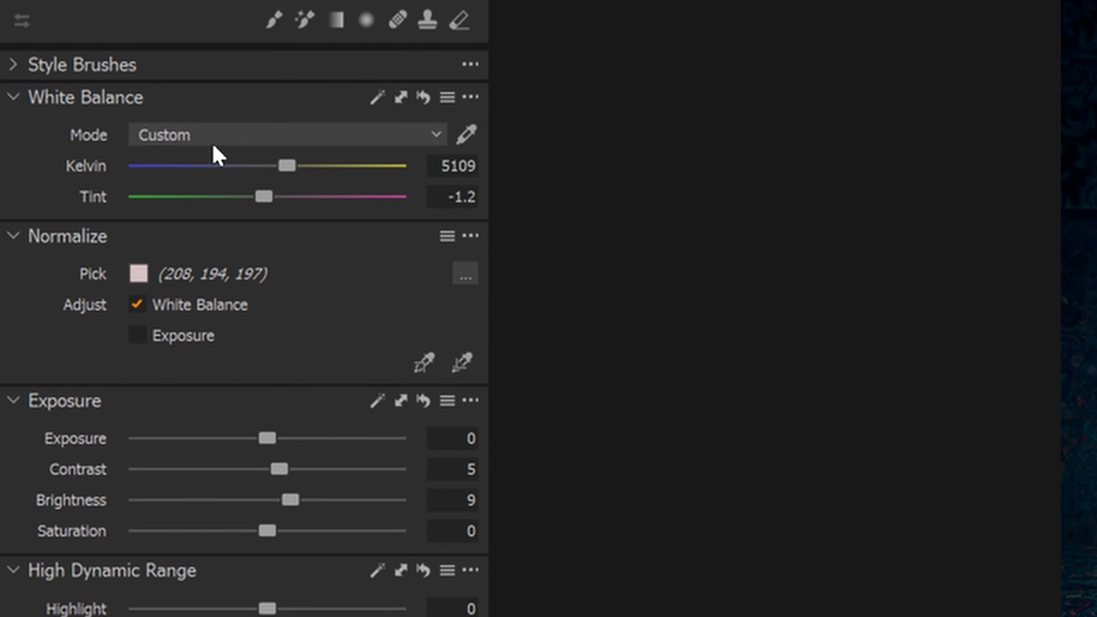
Look through the remaining layer tools, open the detail and retouching tools, and briefly expand the Layers list there
scroll(67, 304, "down", 8)
scroll(196, 399, "down", 3)
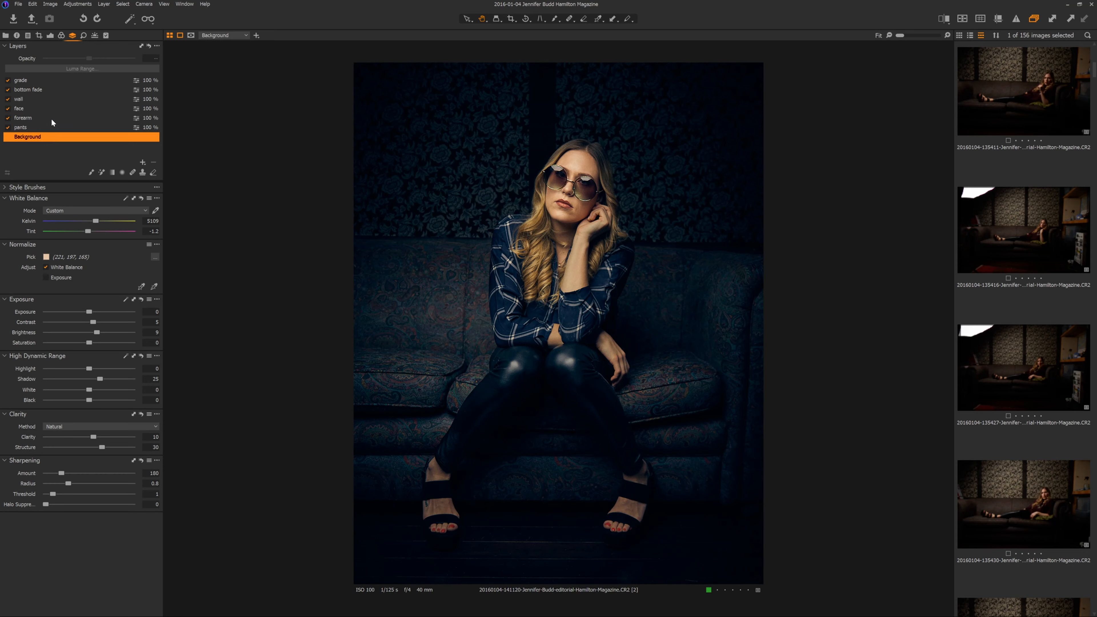
left_click(85, 36)
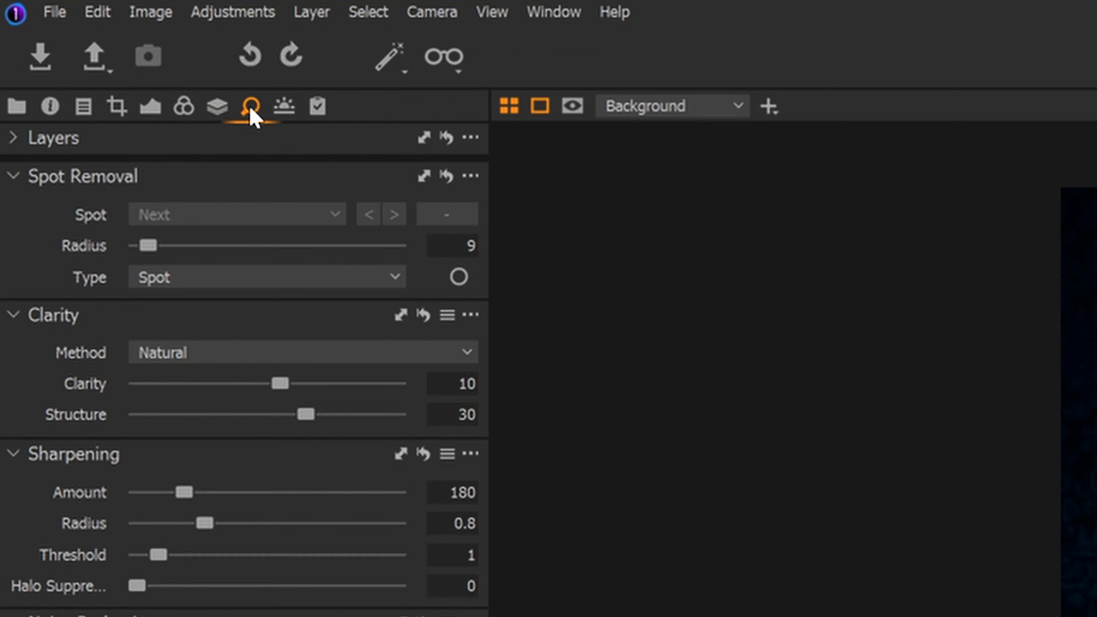
left_click(14, 139)
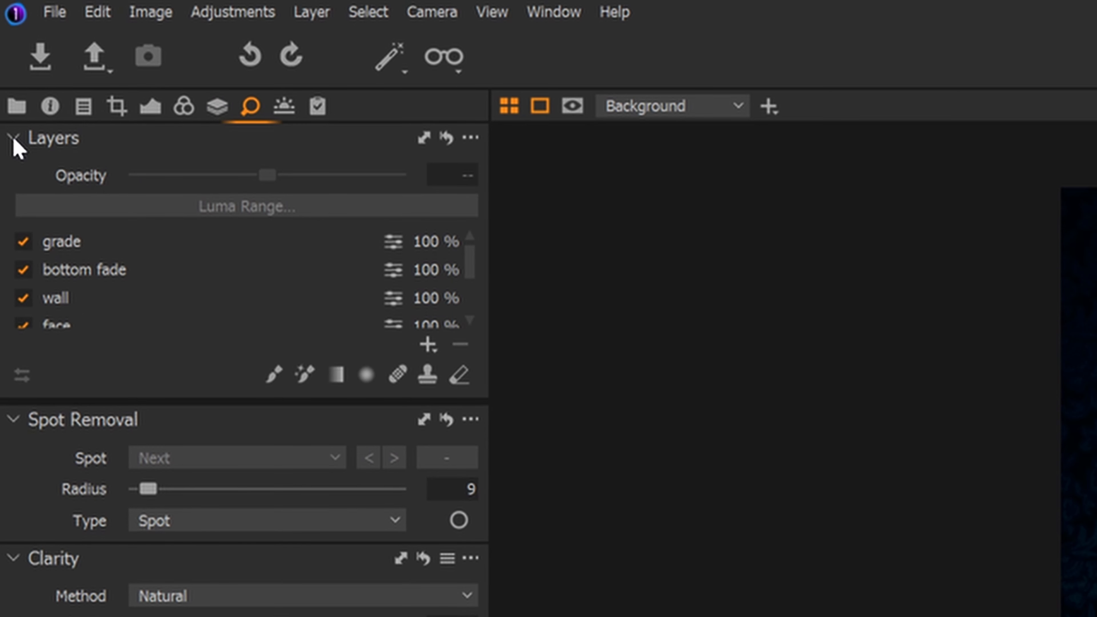
left_click(14, 140)
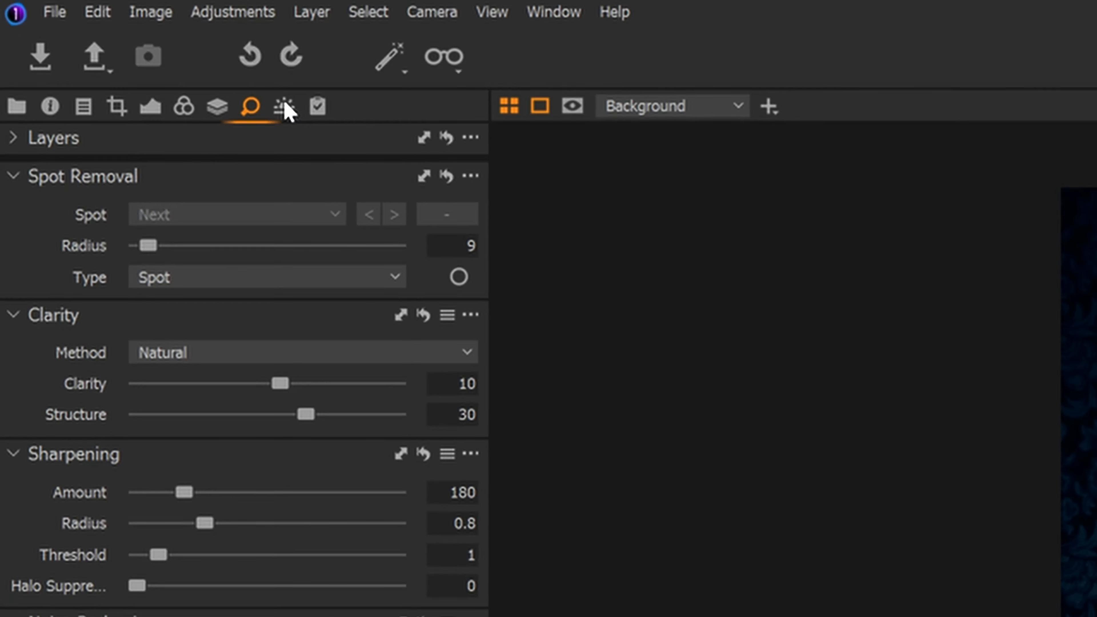
Open the Black & White and Color Balance tools, expand Layers to select the grade layer, and collapse the list again
left_click(285, 108)
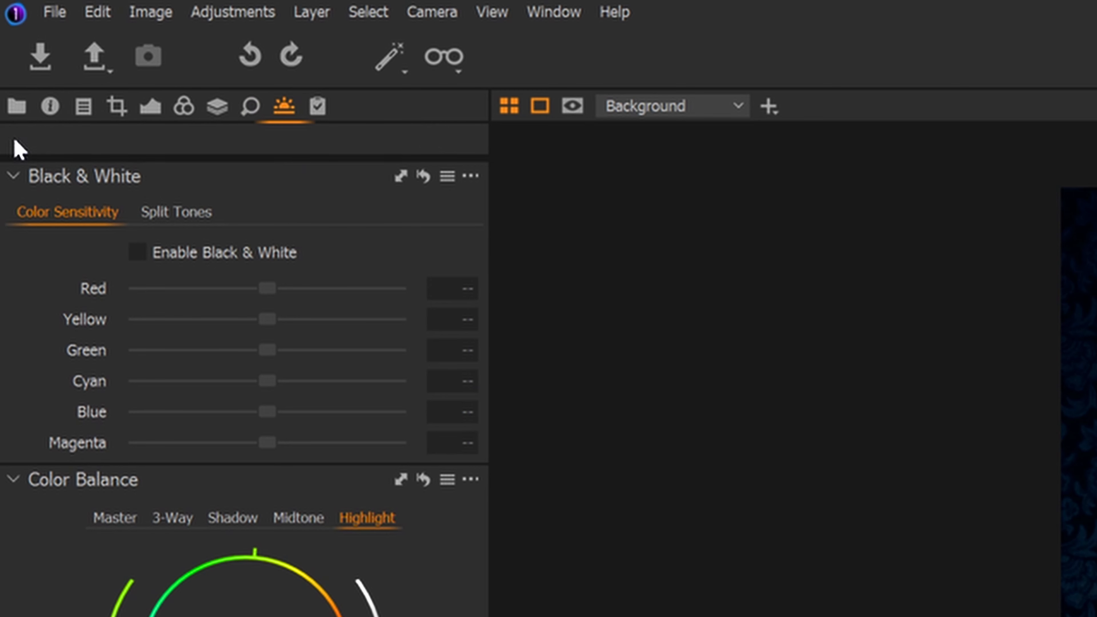
left_click(14, 139)
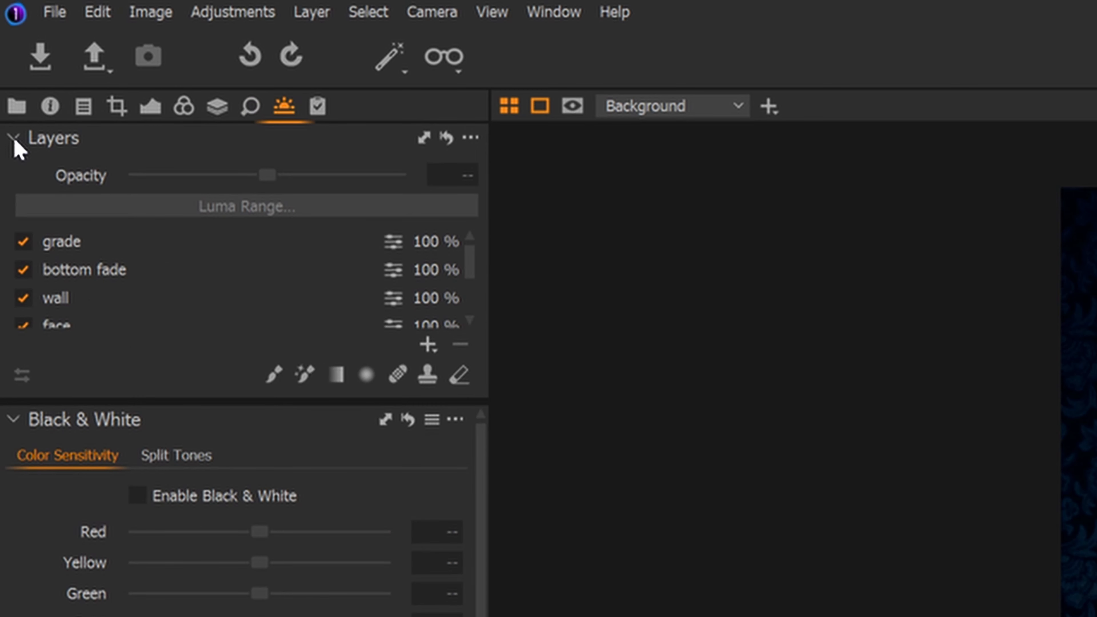
left_click(77, 249)
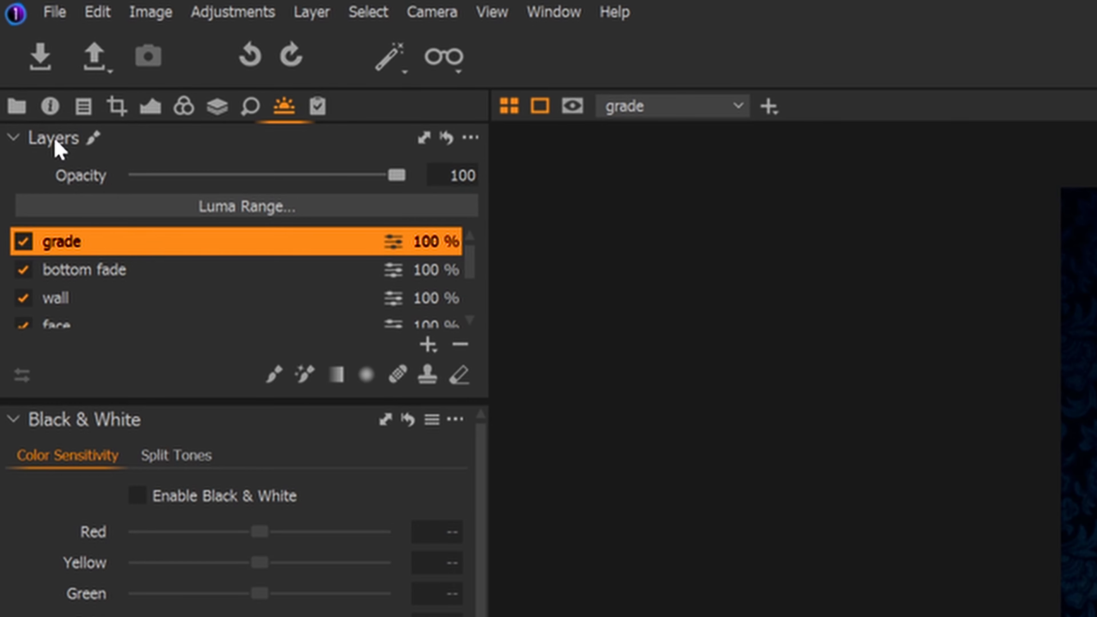
left_click(17, 138)
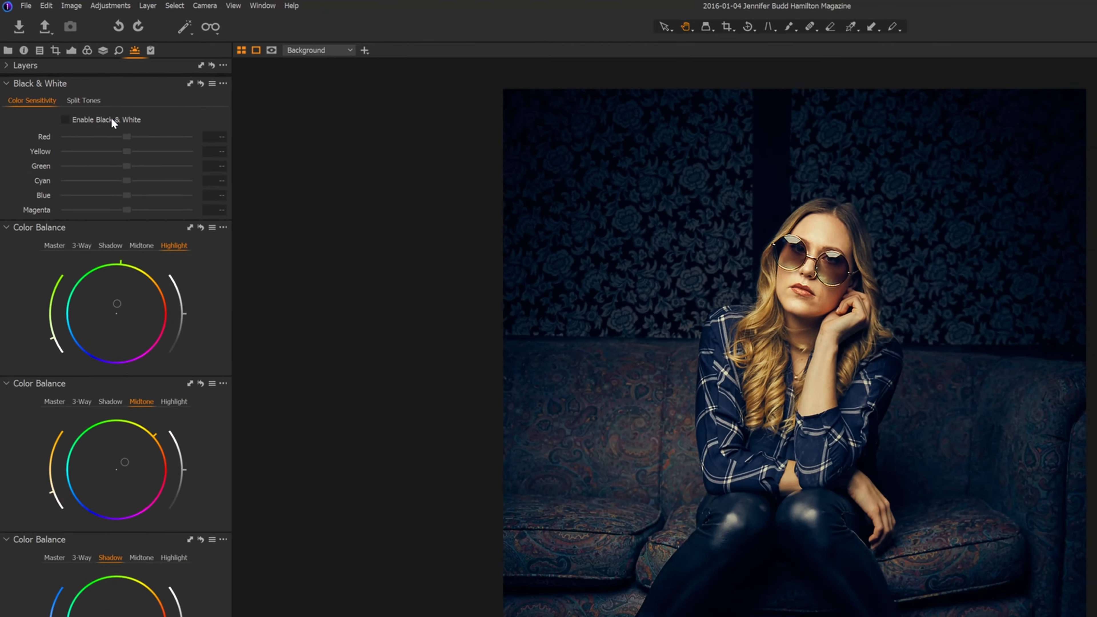
Try Enable Black & White on the photo's Background layer and look into the Split Tones settings
left_click(238, 252)
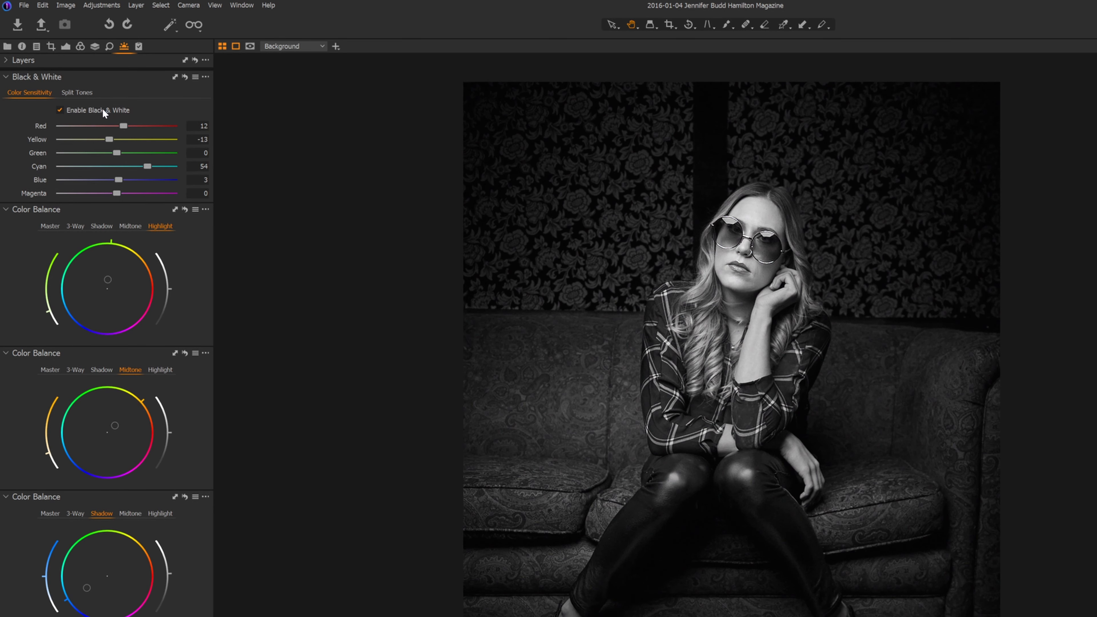
left_click(90, 92)
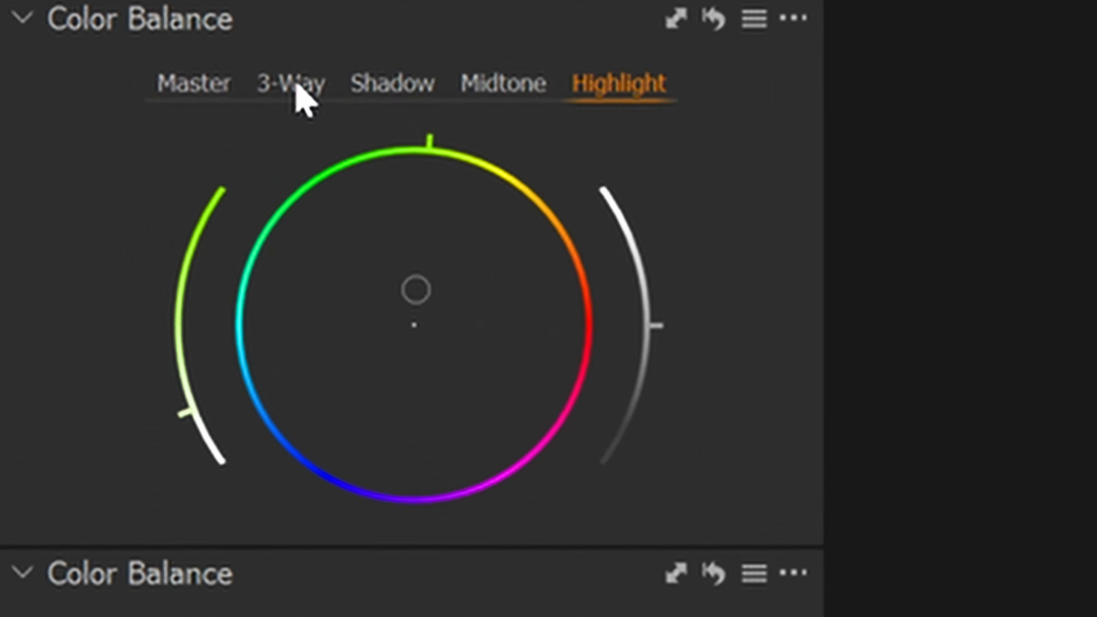
View the first Color Balance tool in 3-Way mode and return it to Highlight
left_click(289, 84)
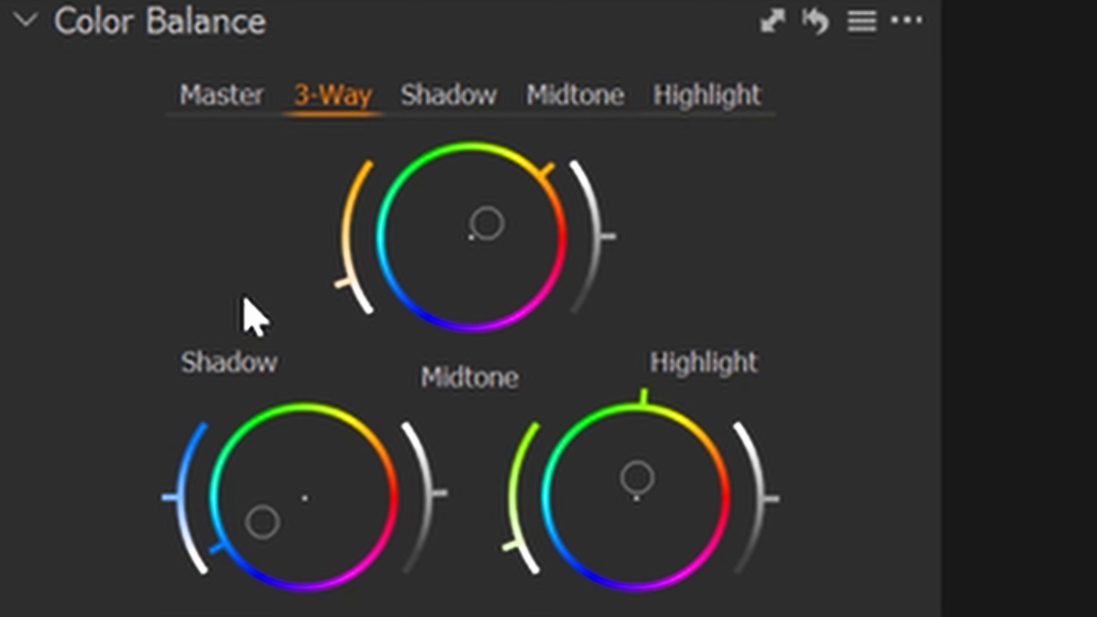
left_click(707, 94)
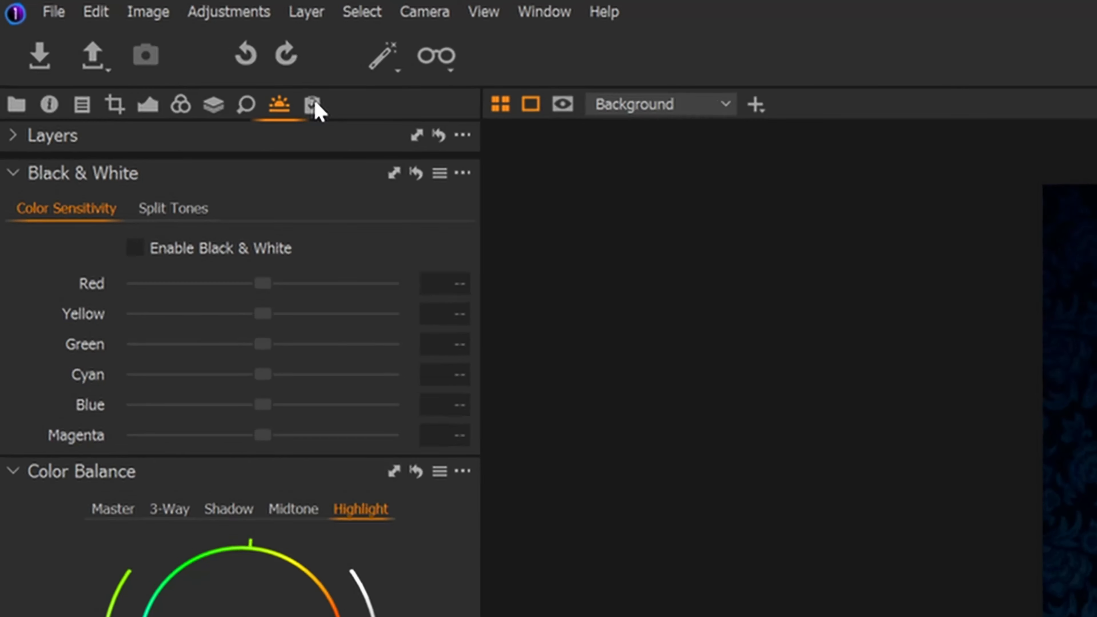
Open Styles and Presets, preview the KPR - Punchy B&W custom style on the photo, and collapse Custom Styles
left_click(106, 35)
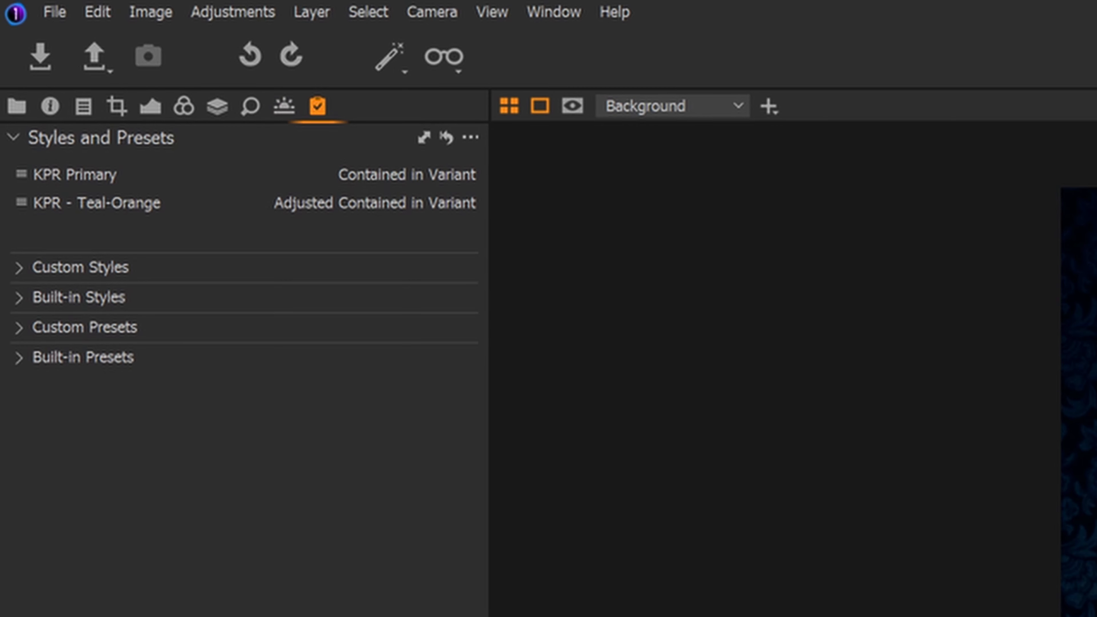
left_click(19, 269)
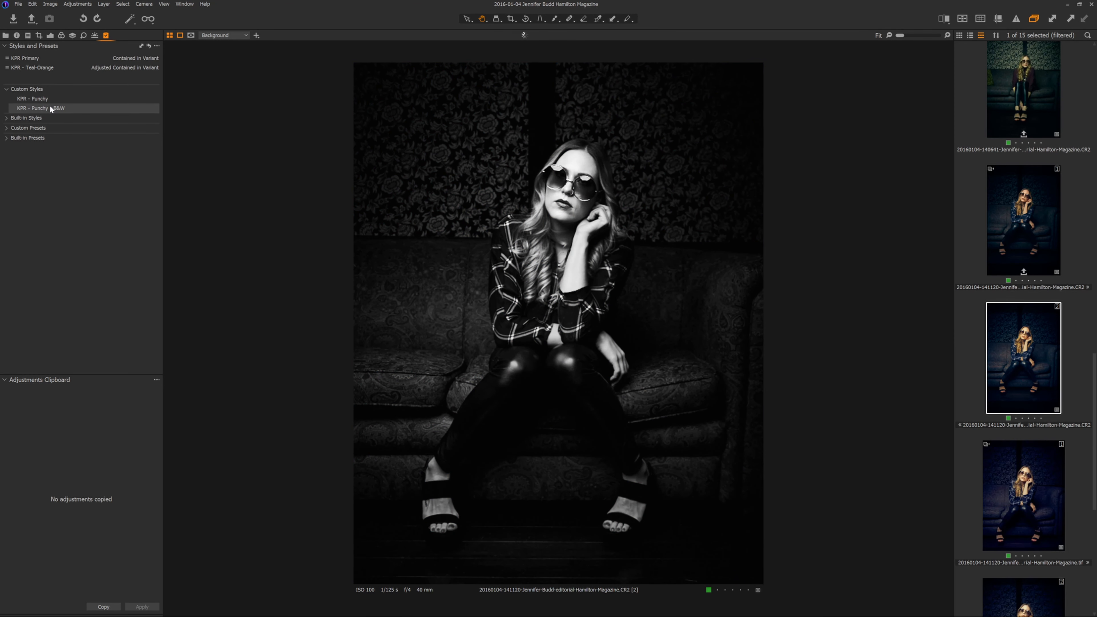
left_click(9, 91)
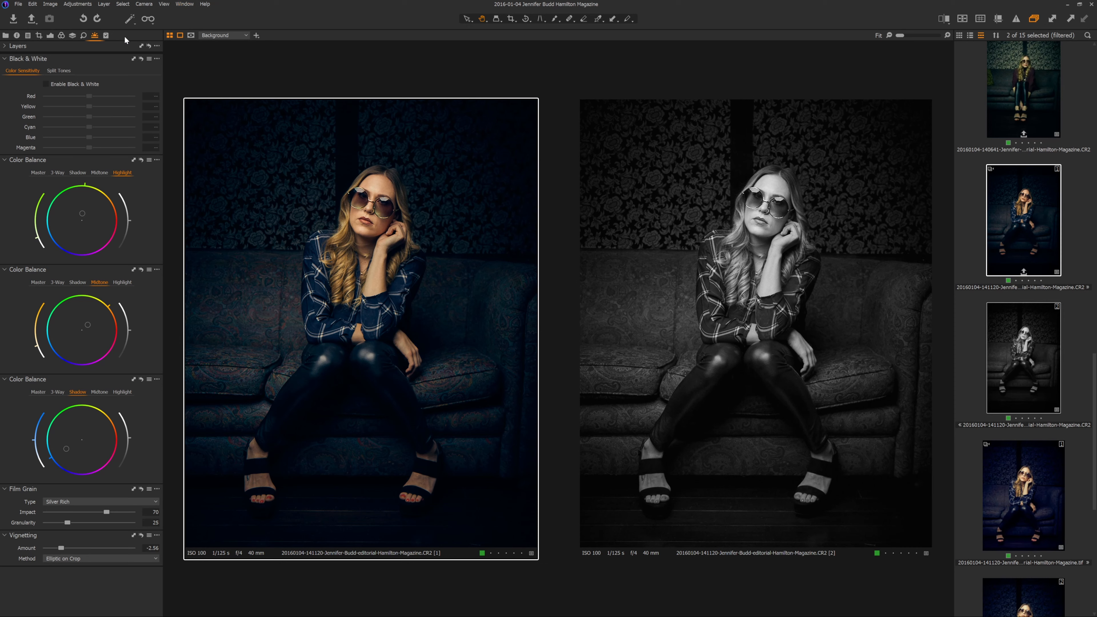
left_click(188, 5)
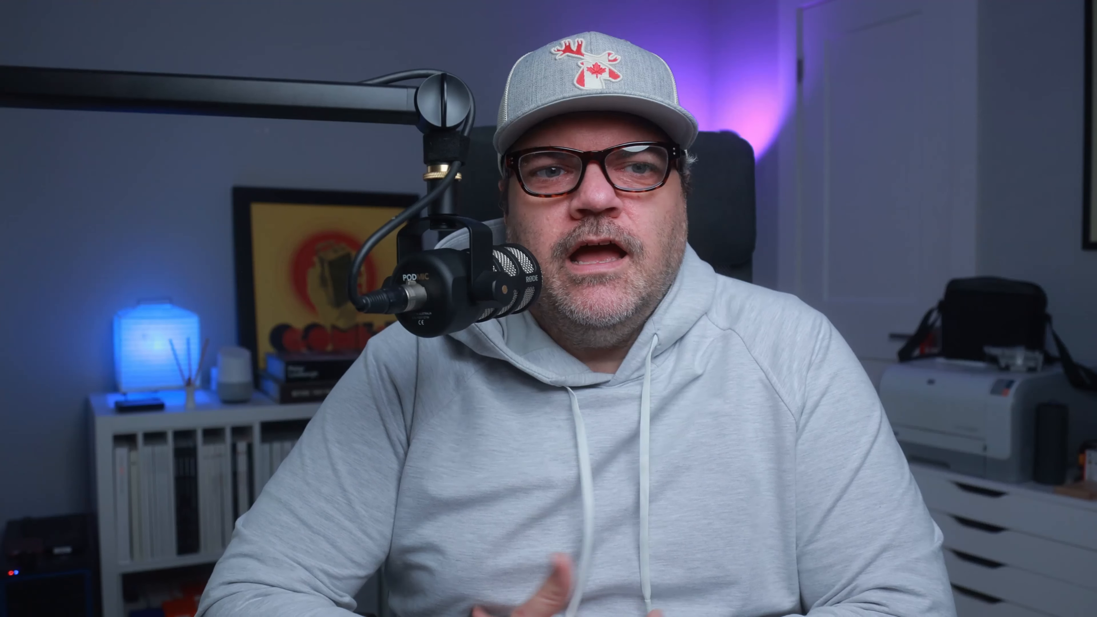